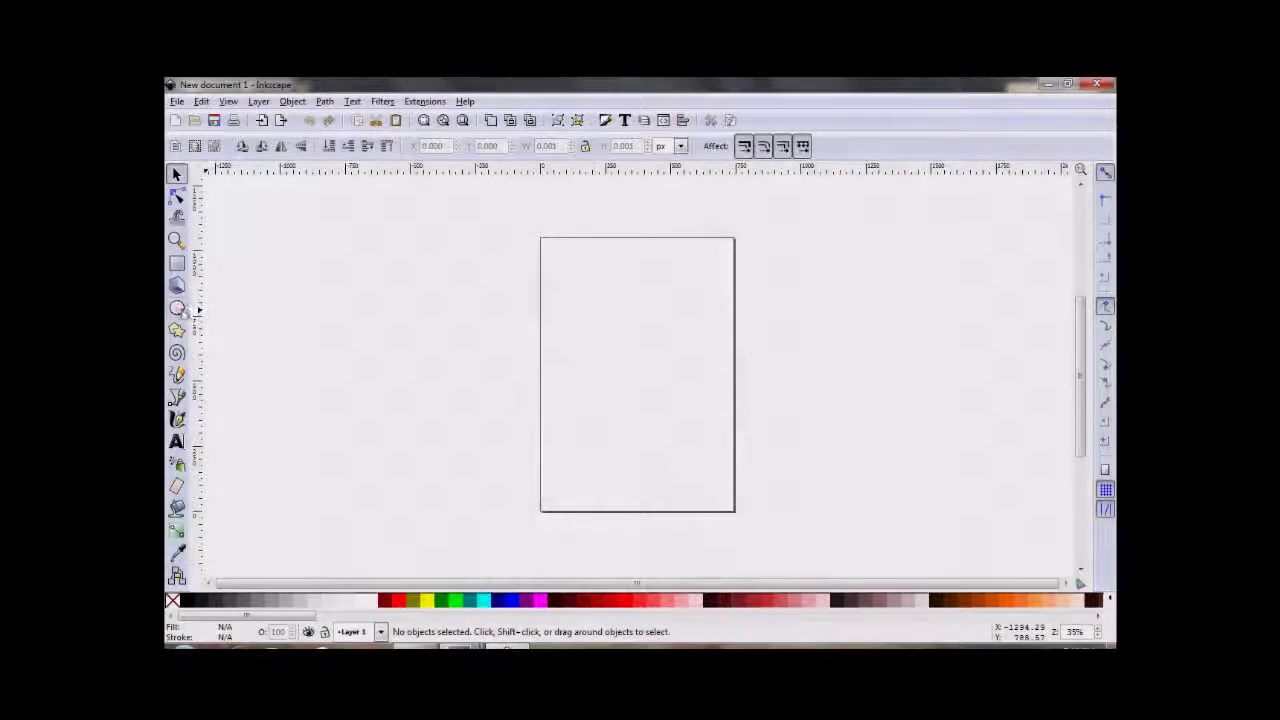
# - Draw a black circle left of the page for the bird's body
pyautogui.press('e')
pyautogui.moveTo(306, 314); pyautogui.dragTo(446, 452)
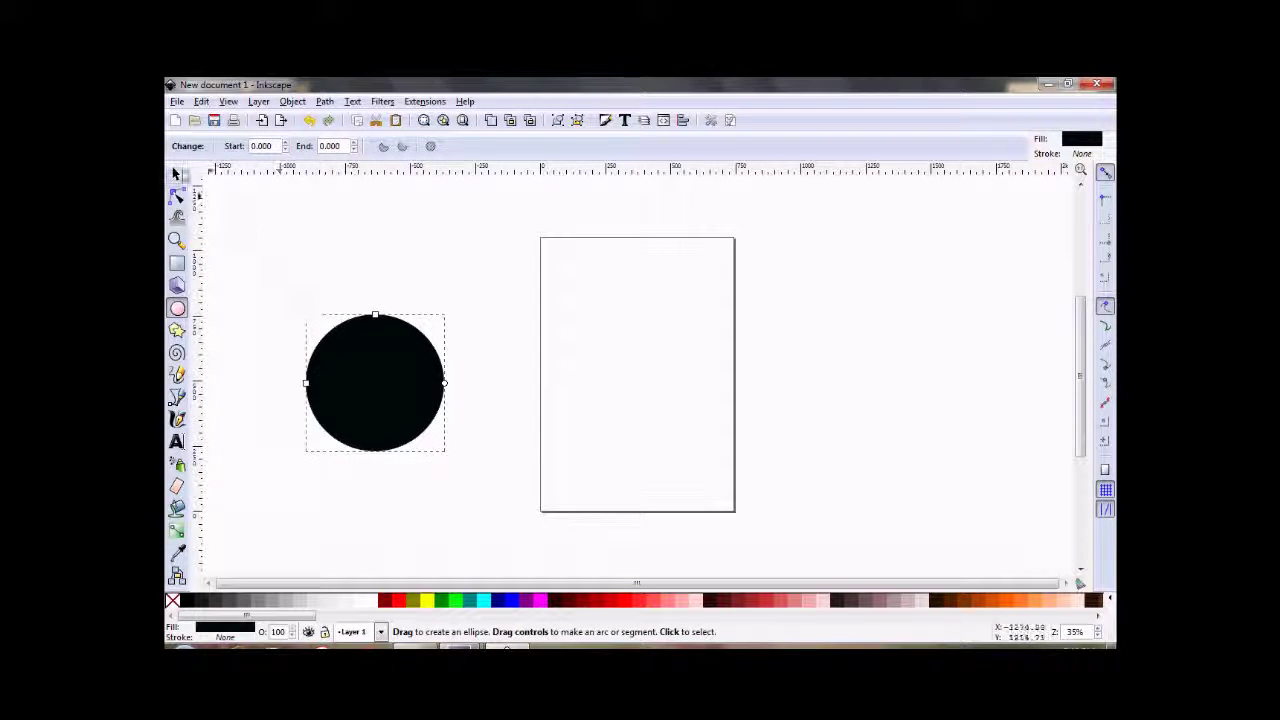
pyautogui.click(177, 173)
# - Duplicate the circle, shrink the copy to about 366 px, and overlap it at the upper right as the head
pyautogui.rightClick(386, 349)
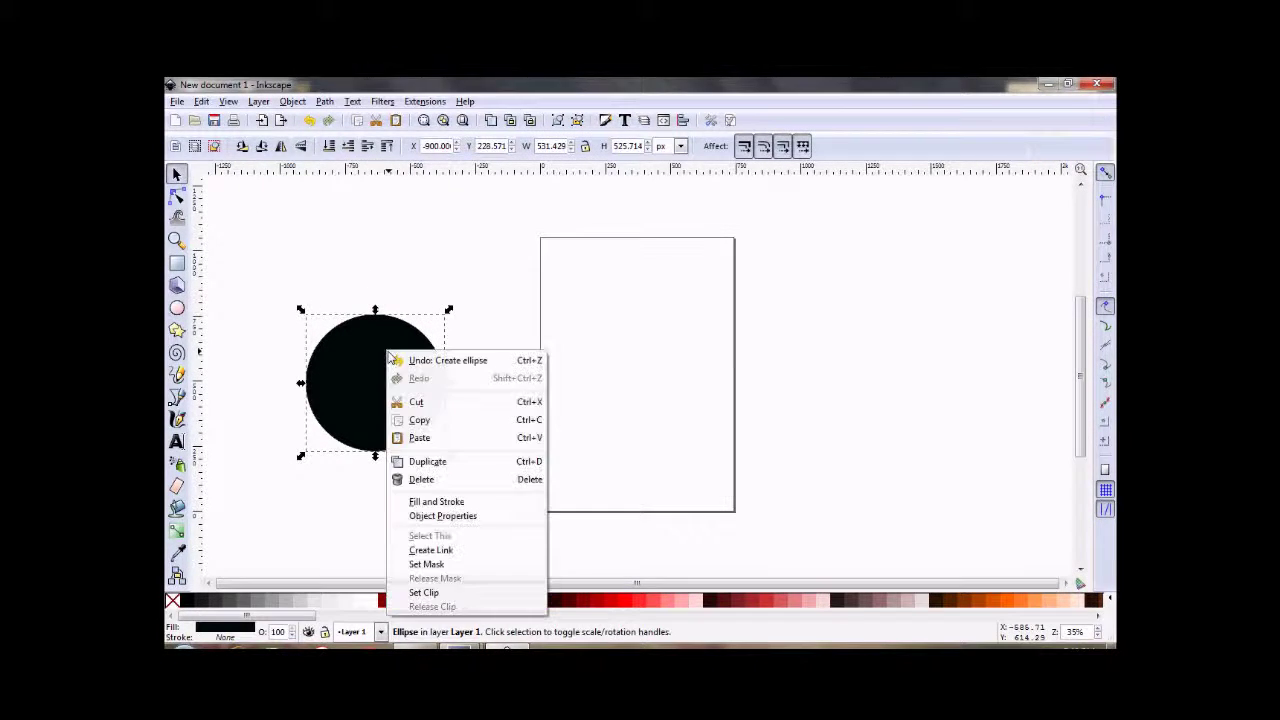
pyautogui.click(440, 461)
pyautogui.moveTo(383, 391); pyautogui.dragTo(474, 326)
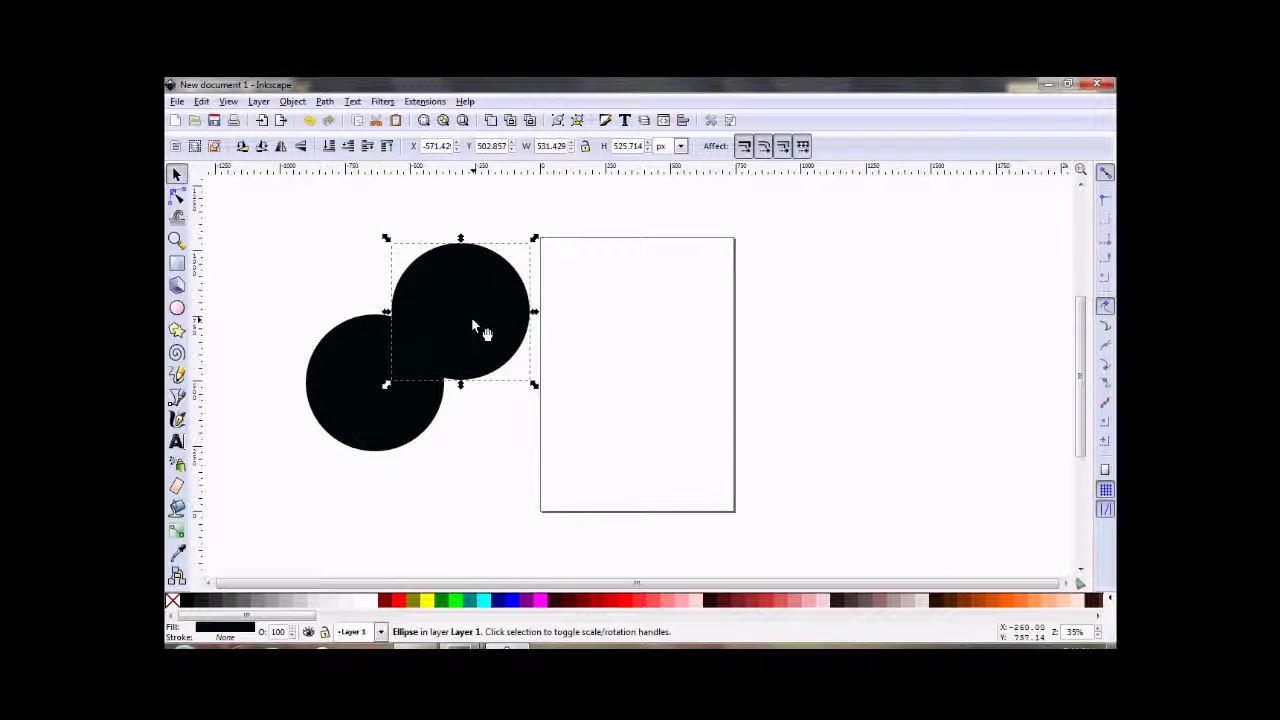
pyautogui.moveTo(535, 241); pyautogui.dragTo(497, 280)
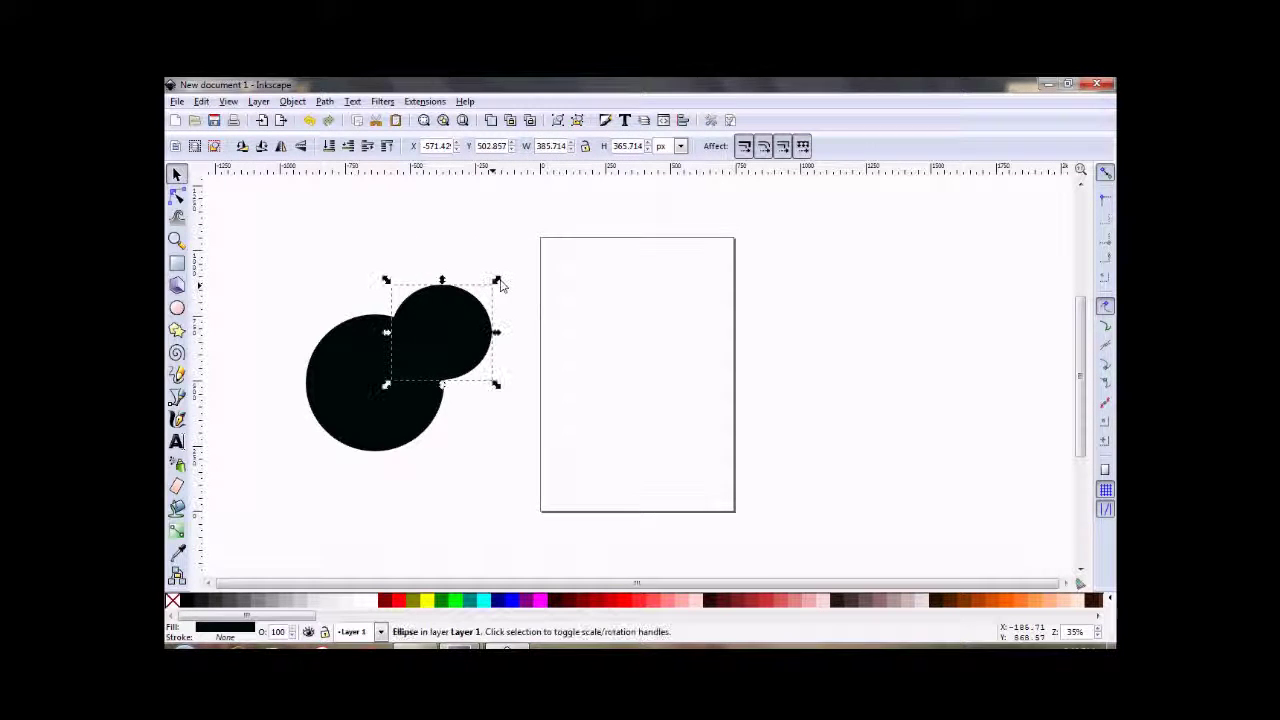
pyautogui.moveTo(451, 321); pyautogui.dragTo(445, 307)
pyautogui.click(291, 293)
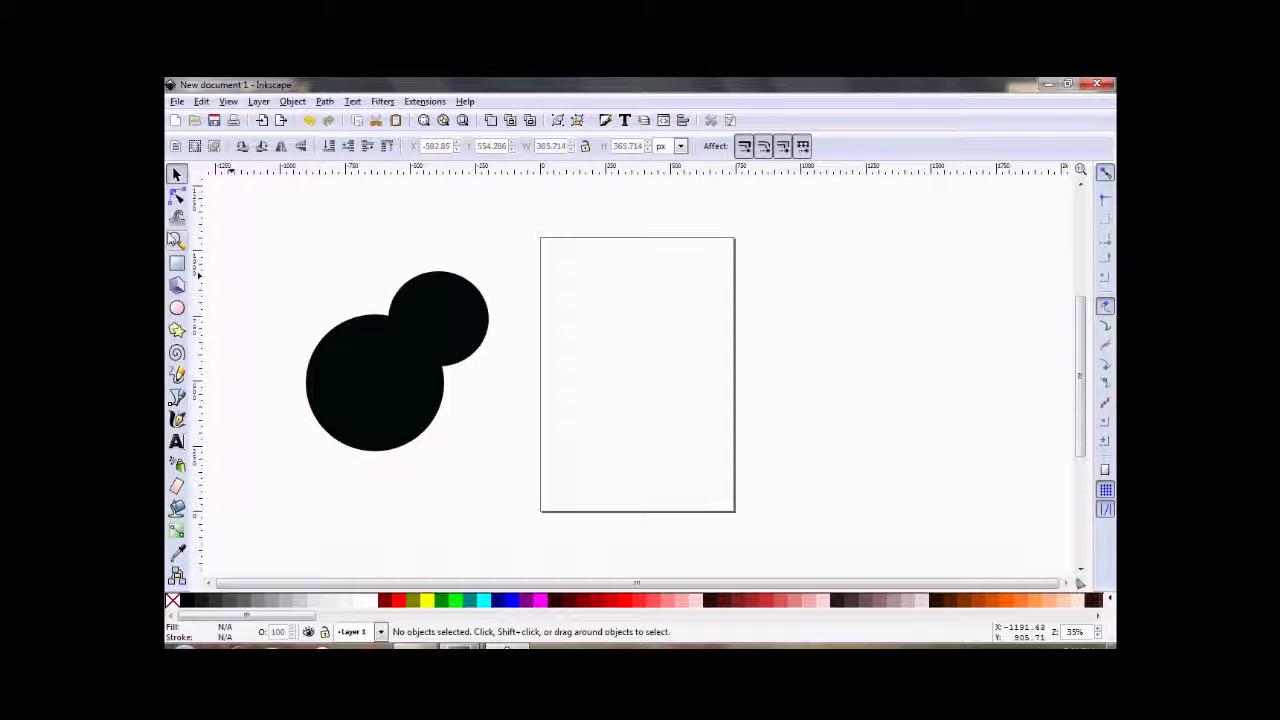
# - Draw a small closed triangle near the page's left edge with the Bezier tool
pyautogui.click(177, 397)
pyautogui.click(547, 354)
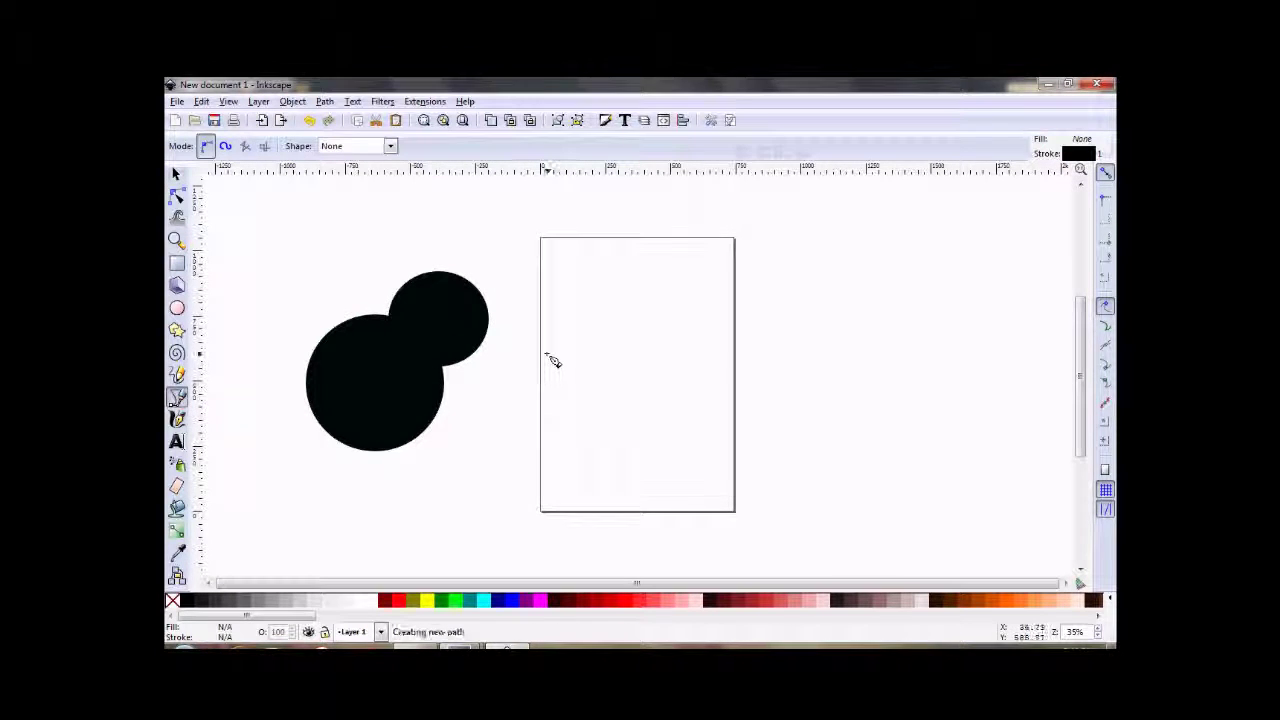
pyautogui.click(573, 391)
pyautogui.click(588, 348)
pyautogui.click(547, 354)
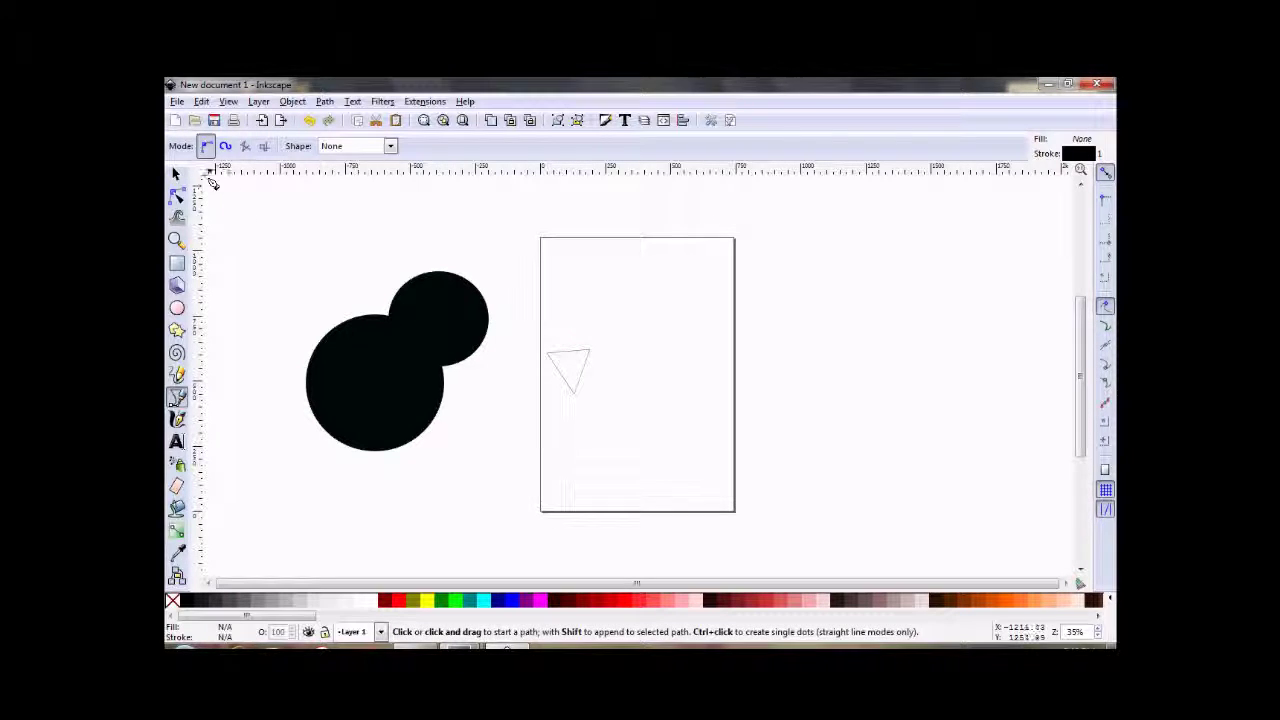
# - Convert the triangle to a path and pull a new top-edge node down to notch it
pyautogui.click(176, 174)
pyautogui.click(574, 390)
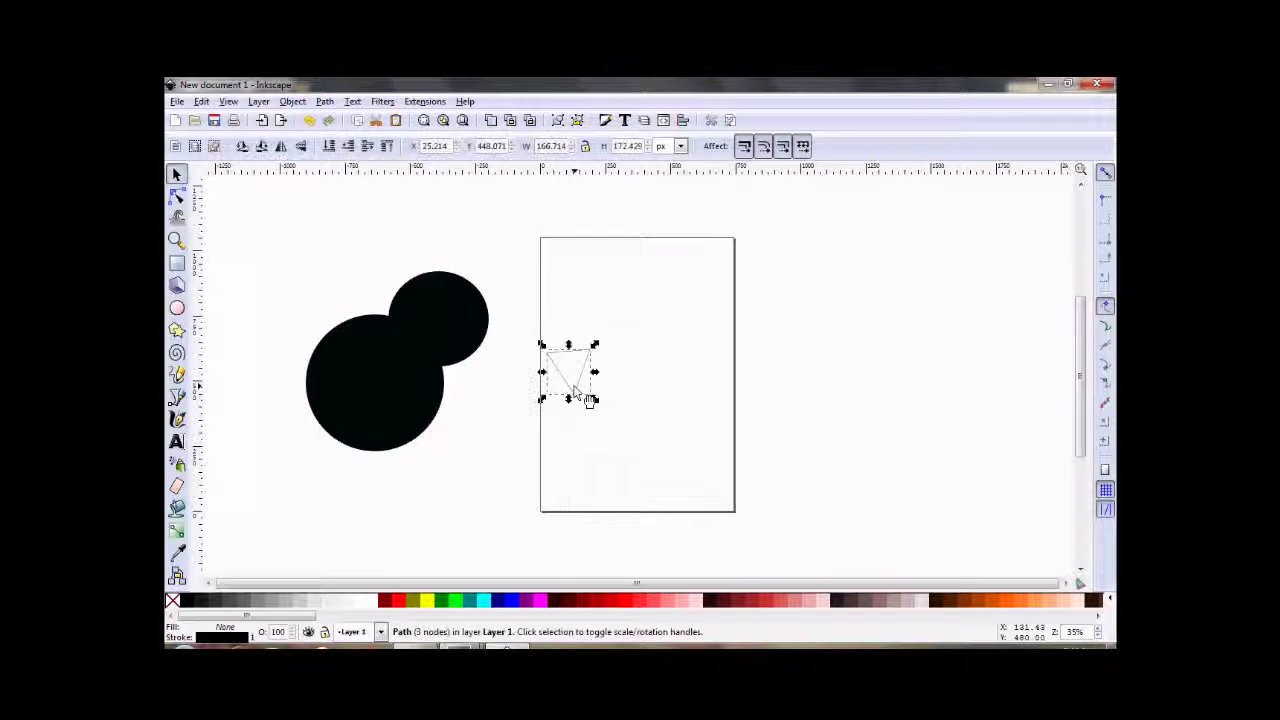
pyautogui.click(324, 101)
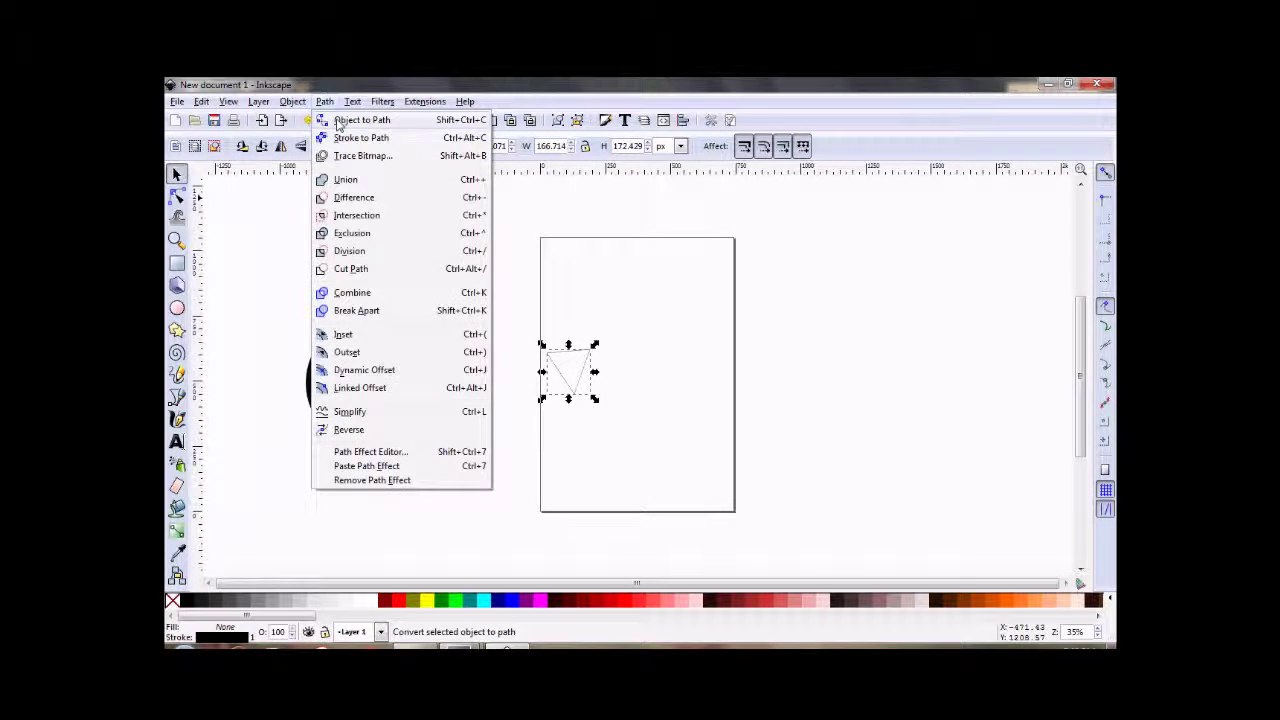
pyautogui.click(345, 120)
pyautogui.click(176, 196)
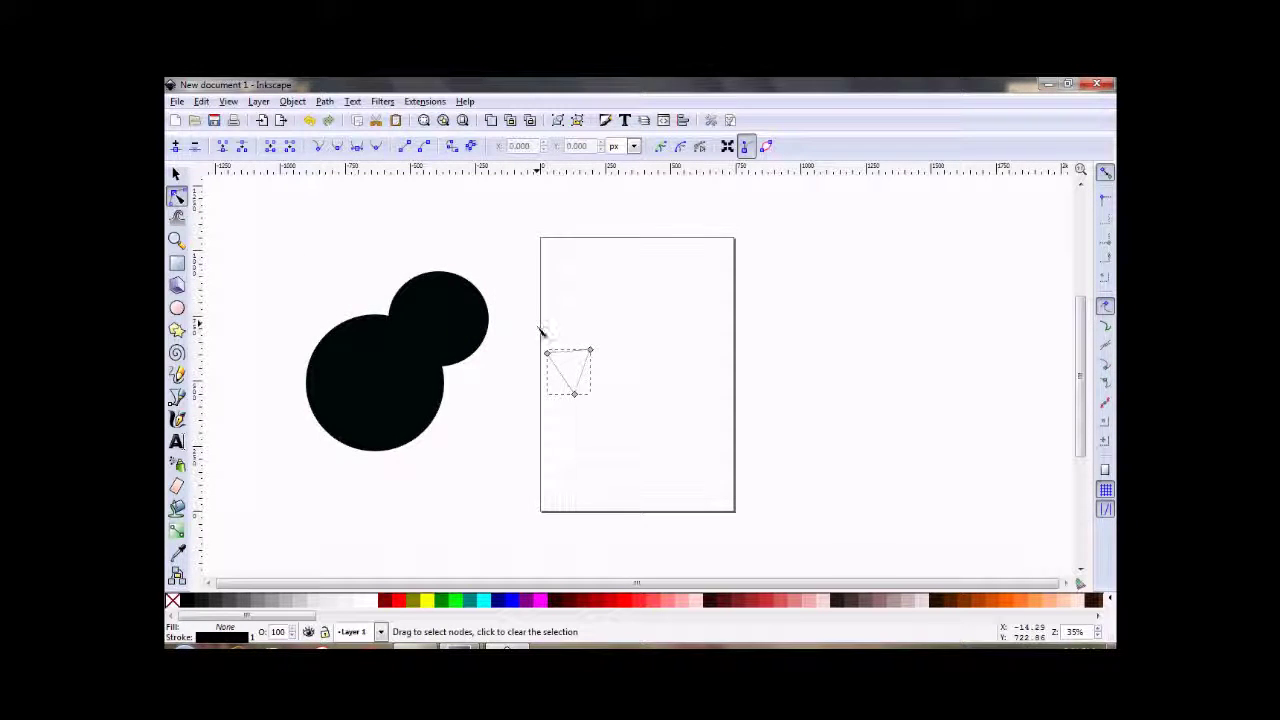
pyautogui.doubleClick(566, 352)
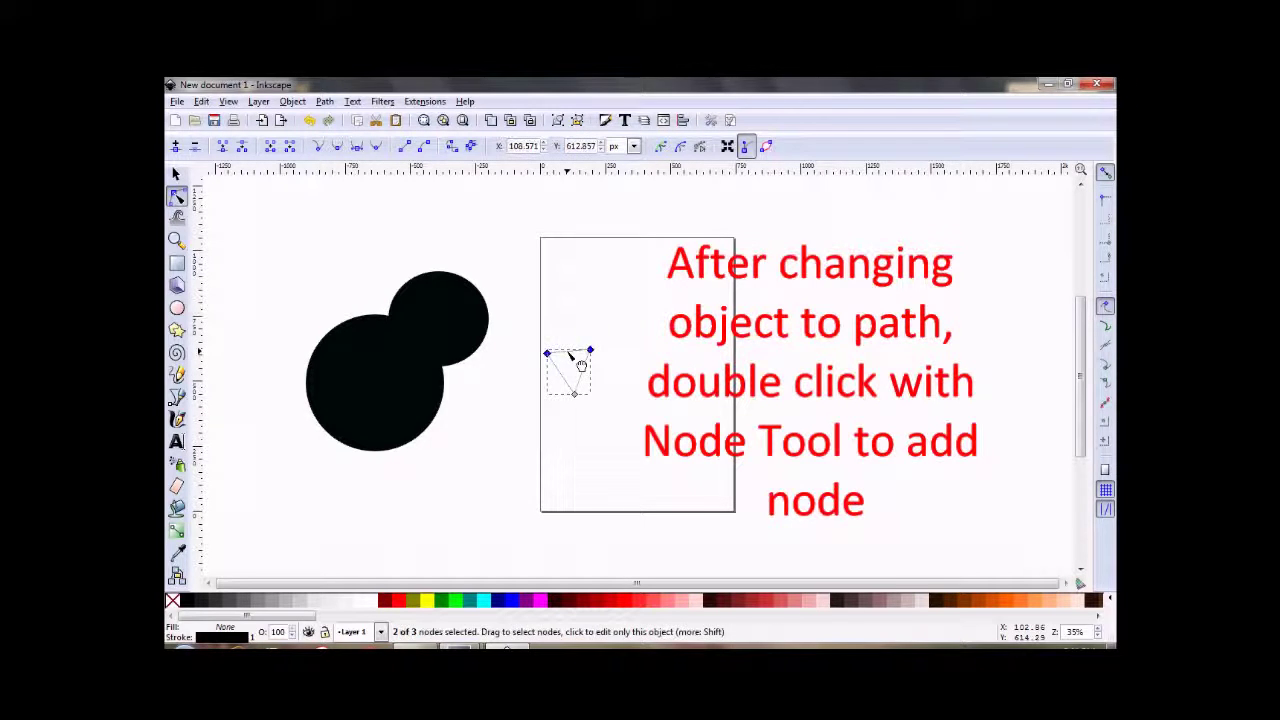
pyautogui.moveTo(567, 354); pyautogui.dragTo(572, 377)
# - Rotate the notched beak and shrink it to about 133 × 151 px at the head's upper right
pyautogui.click(176, 175)
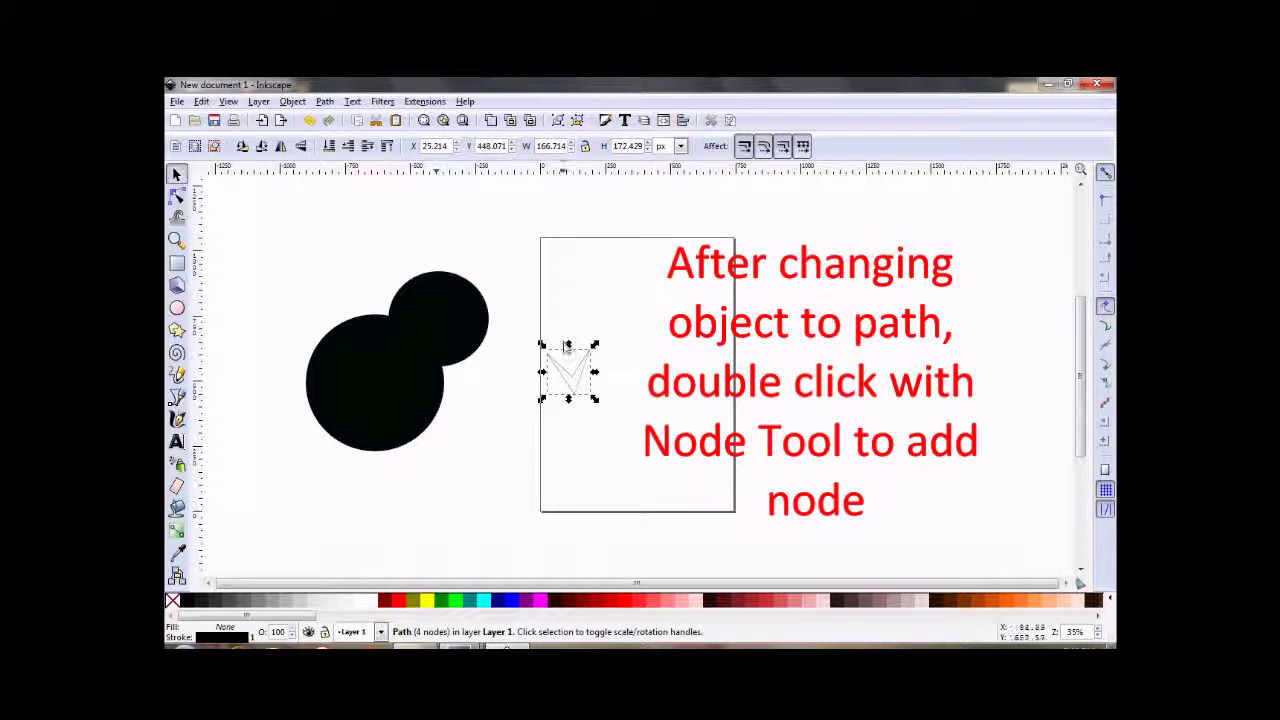
pyautogui.click(593, 388)
pyautogui.moveTo(594, 343)
pyautogui.mouseDown()
pyautogui.moveTo(607, 371)
pyautogui.moveTo(495, 290)
pyautogui.mouseUp()
pyautogui.click(605, 388)
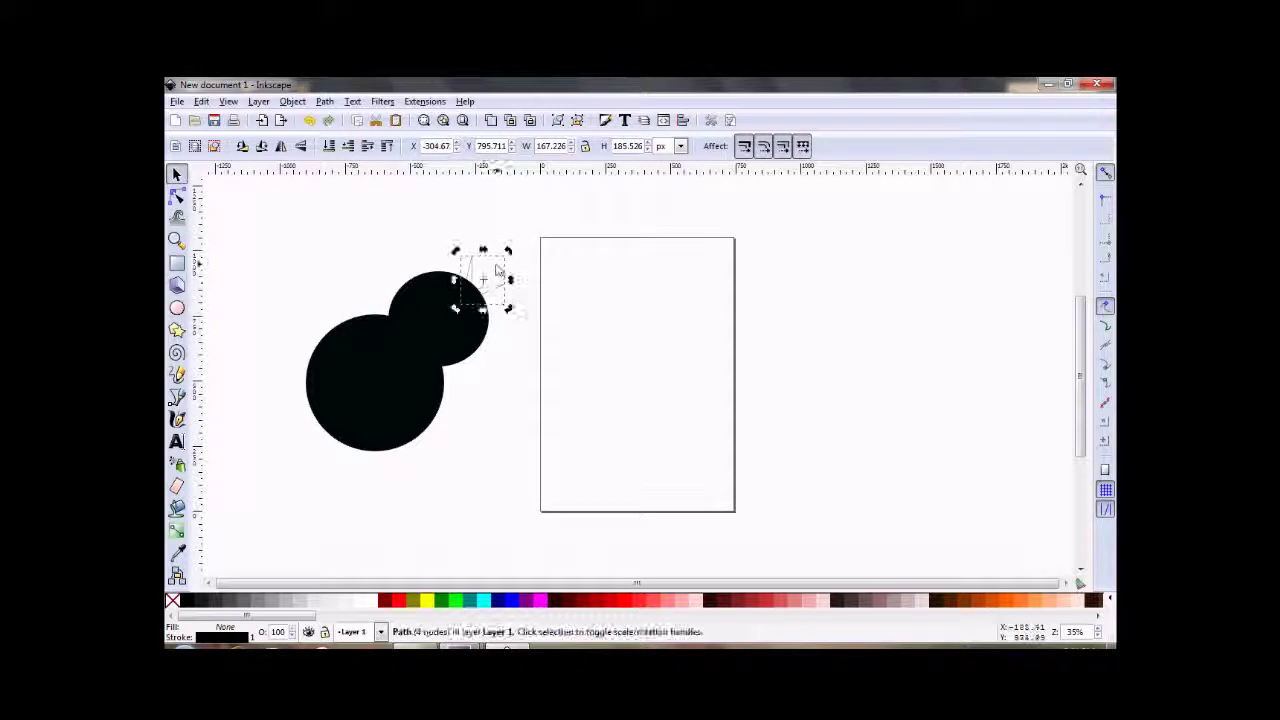
pyautogui.moveTo(508, 251); pyautogui.dragTo(500, 285)
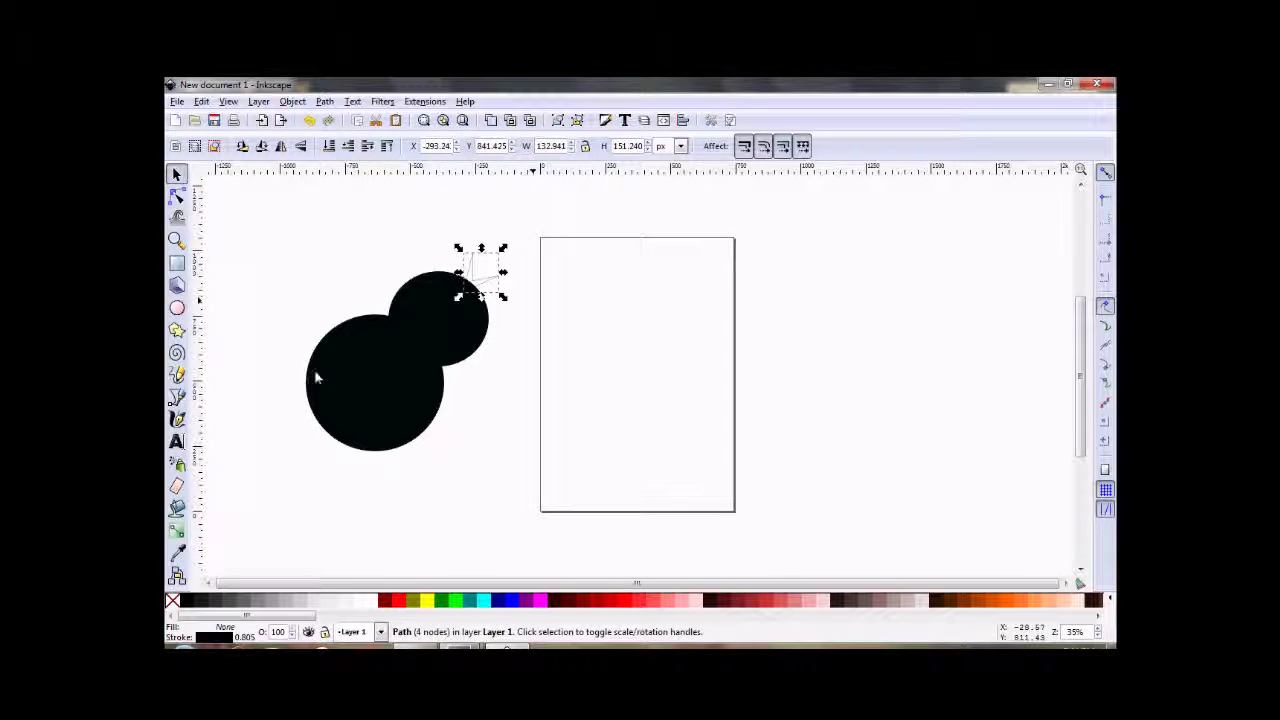
pyautogui.click(177, 397)
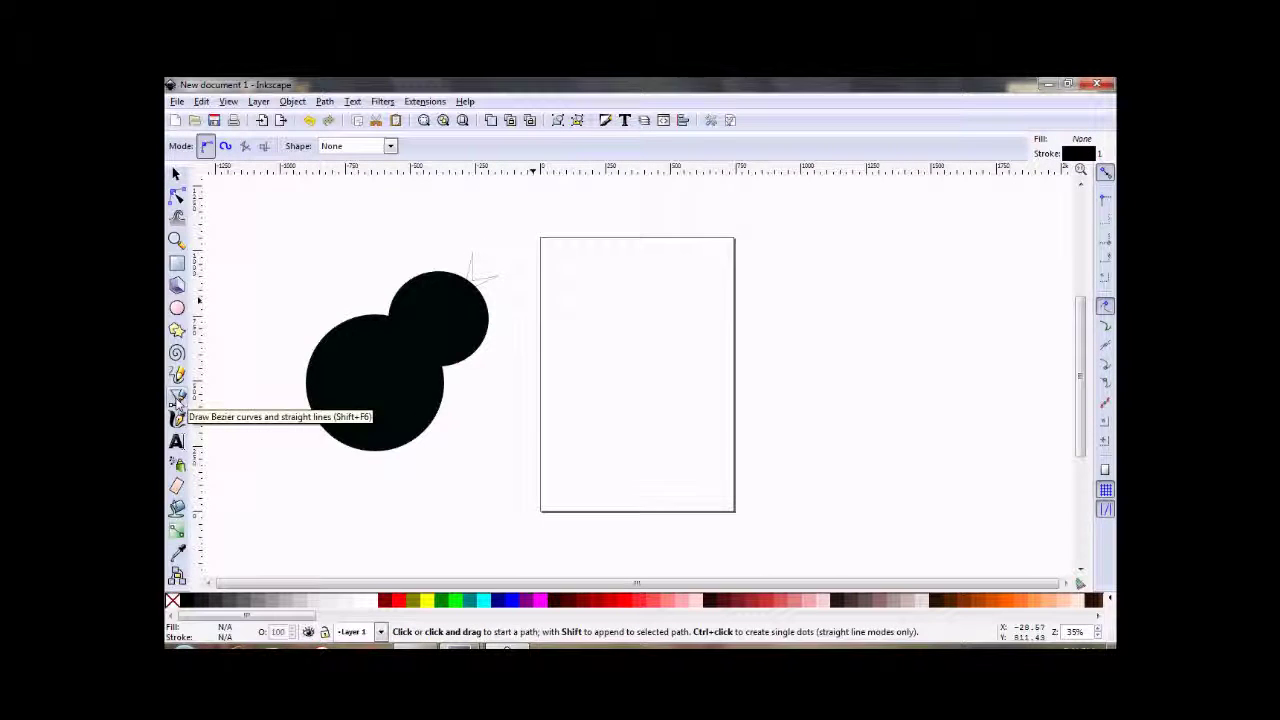
# - Draw a triangular tail at the big circle's left edge and convert it to a path
pyautogui.click(306, 371)
pyautogui.click(289, 443)
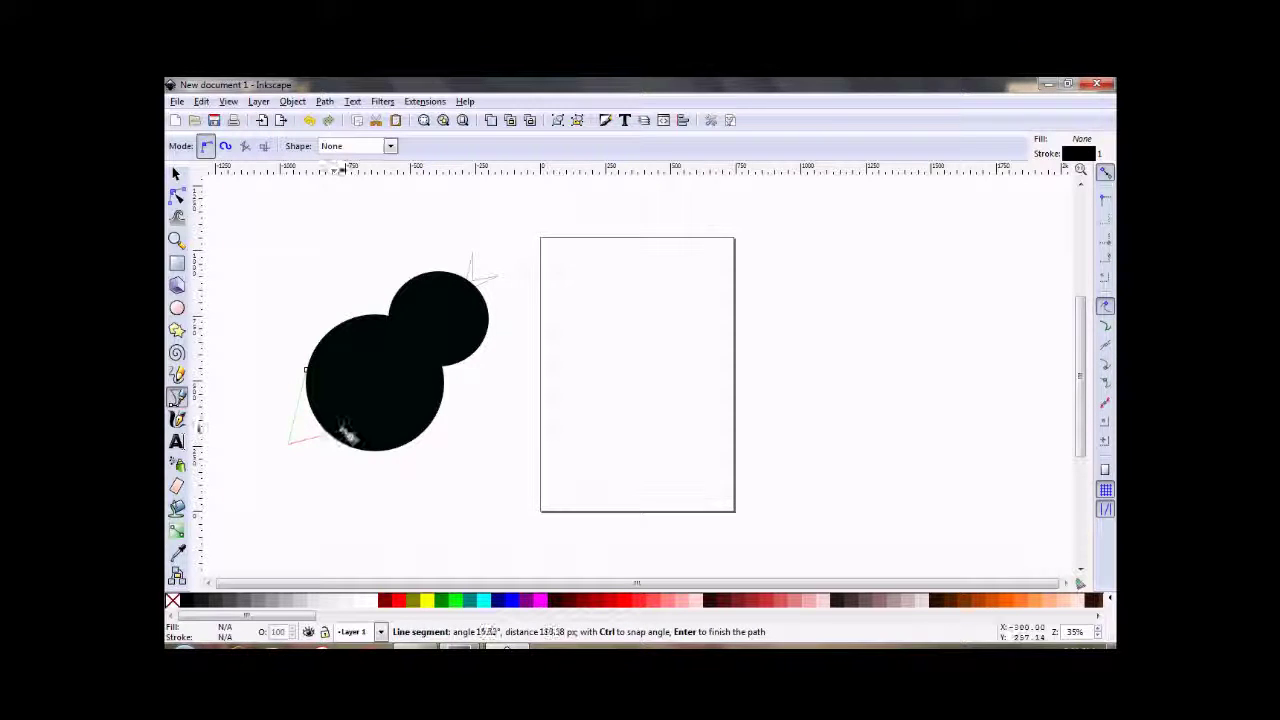
pyautogui.click(345, 433)
pyautogui.click(307, 372)
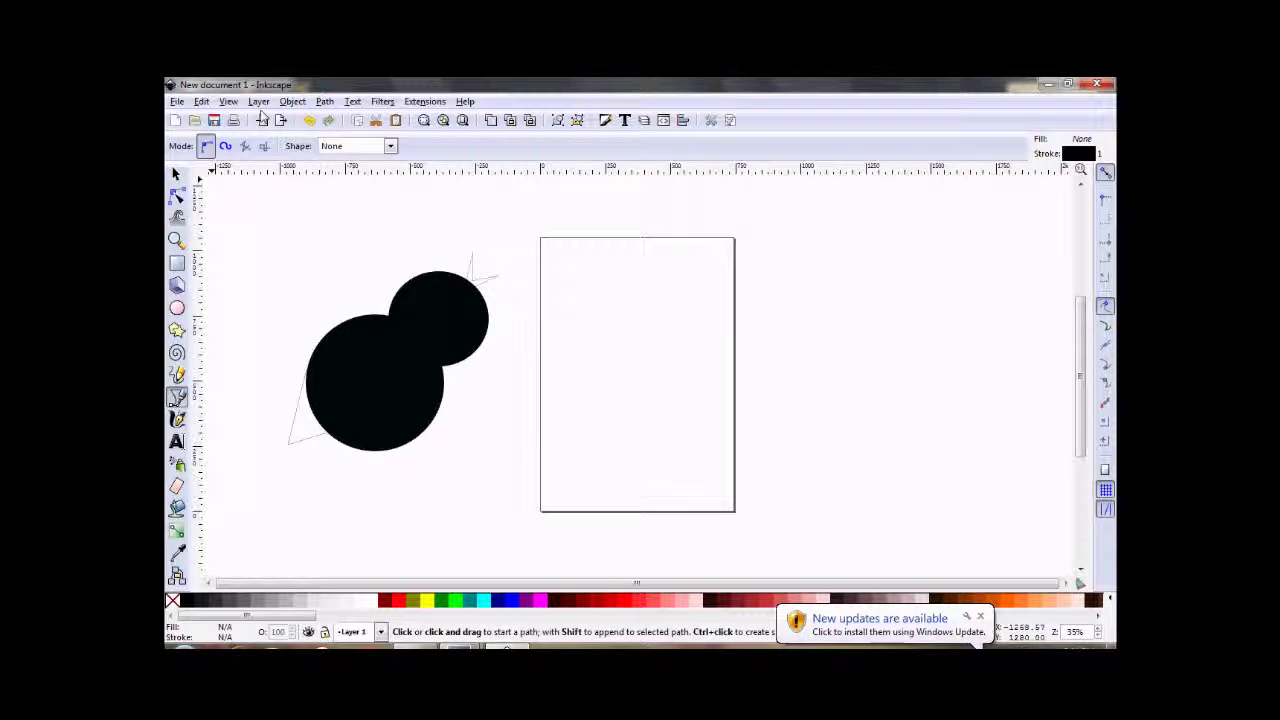
pyautogui.click(176, 172)
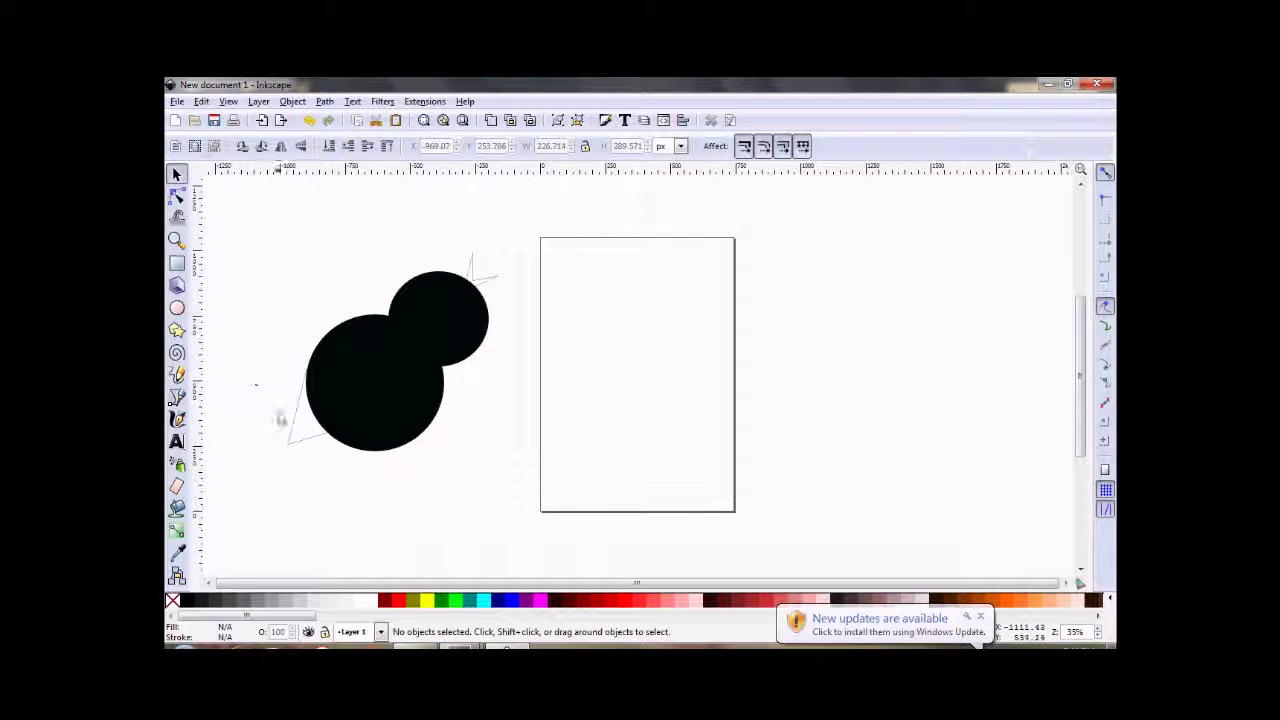
pyautogui.click(296, 432)
pyautogui.click(324, 101)
pyautogui.click(345, 117)
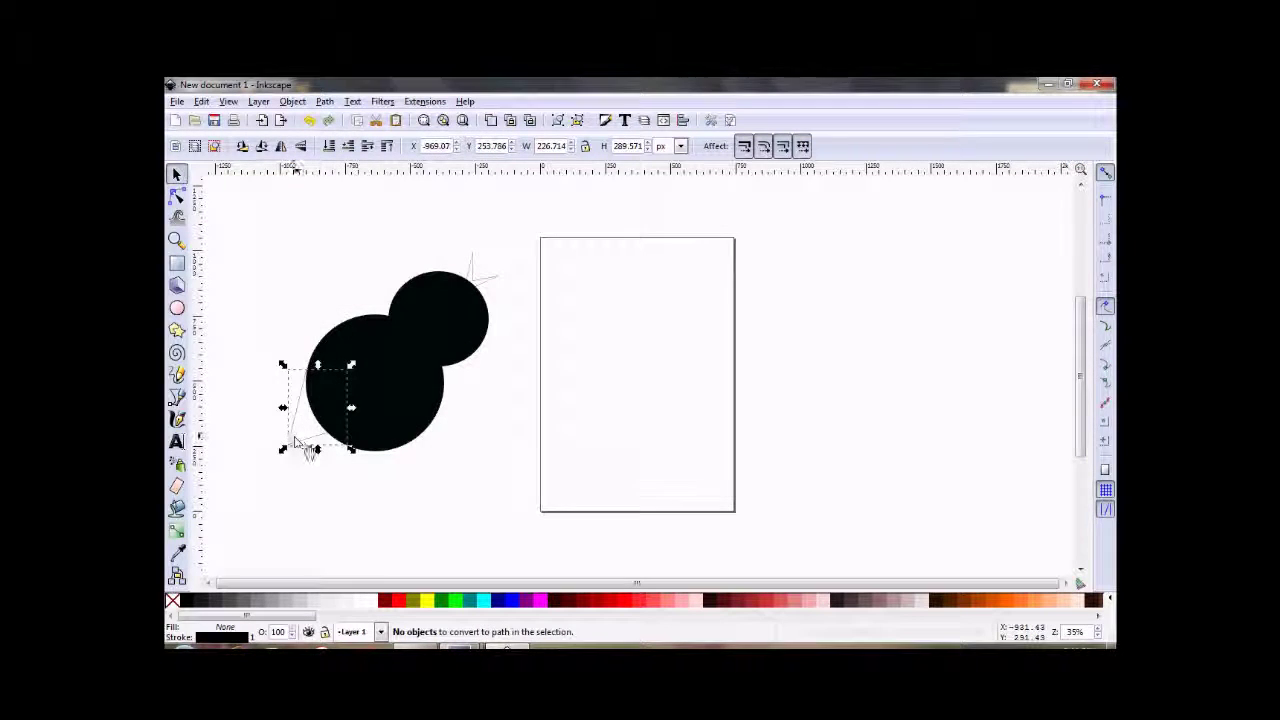
# - Move the tail up and left beside the big circle, then select all four bird parts
pyautogui.moveTo(300, 440)
pyautogui.mouseDown()
pyautogui.moveTo(300, 423)
pyautogui.moveTo(326, 460)
pyautogui.mouseUp()
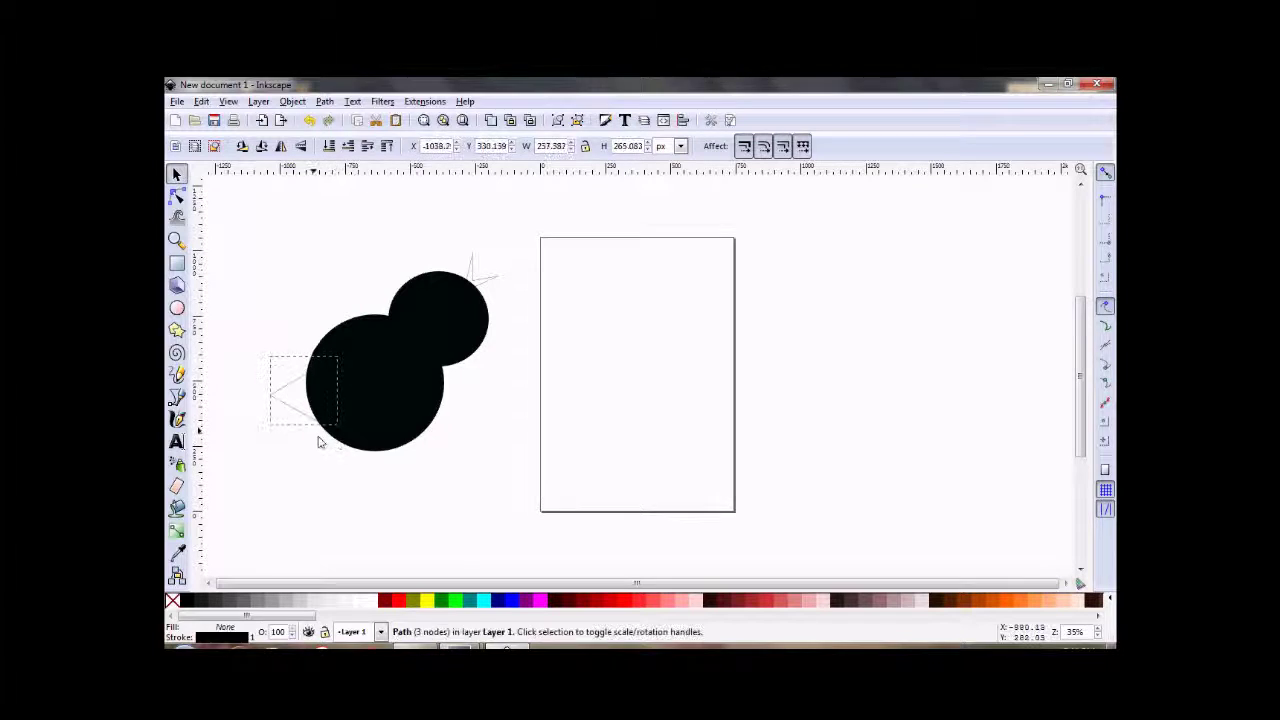
pyautogui.click(297, 414)
pyautogui.moveTo(297, 415); pyautogui.dragTo(285, 403)
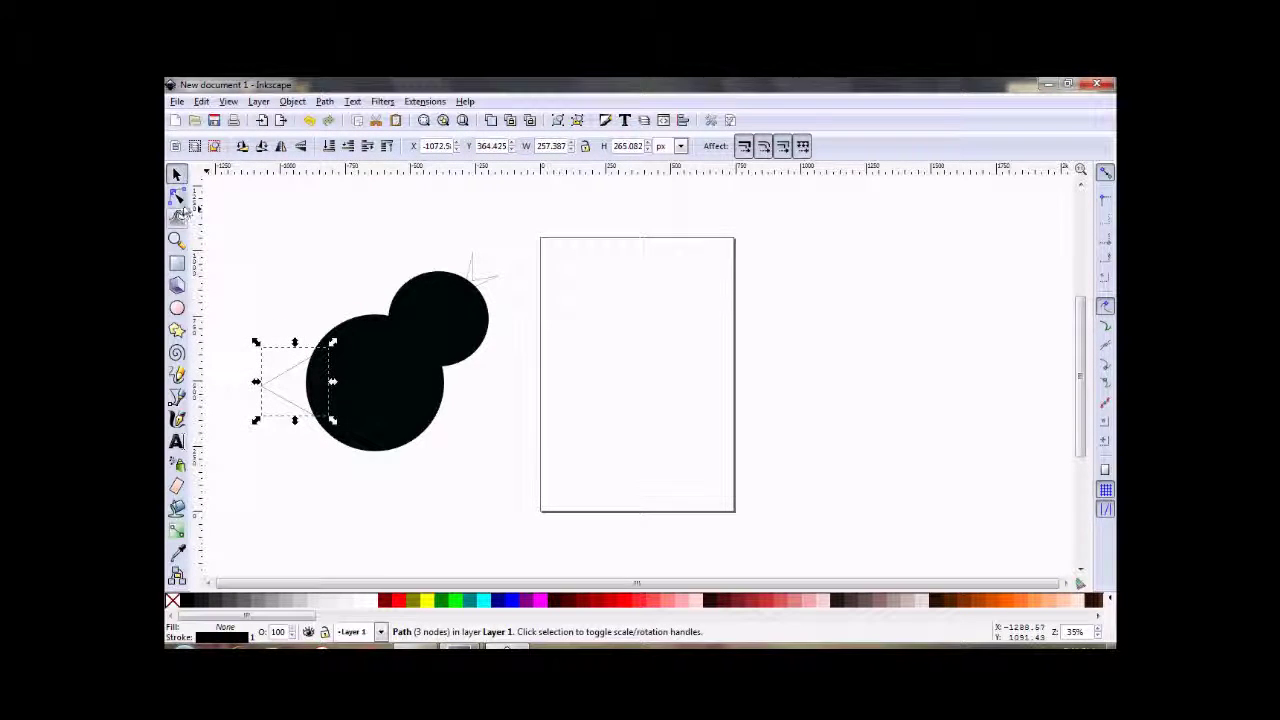
pyautogui.moveTo(249, 213)
pyautogui.mouseDown()
pyautogui.moveTo(391, 451)
pyautogui.moveTo(545, 505)
pyautogui.mouseUp()
pyautogui.click(324, 101)
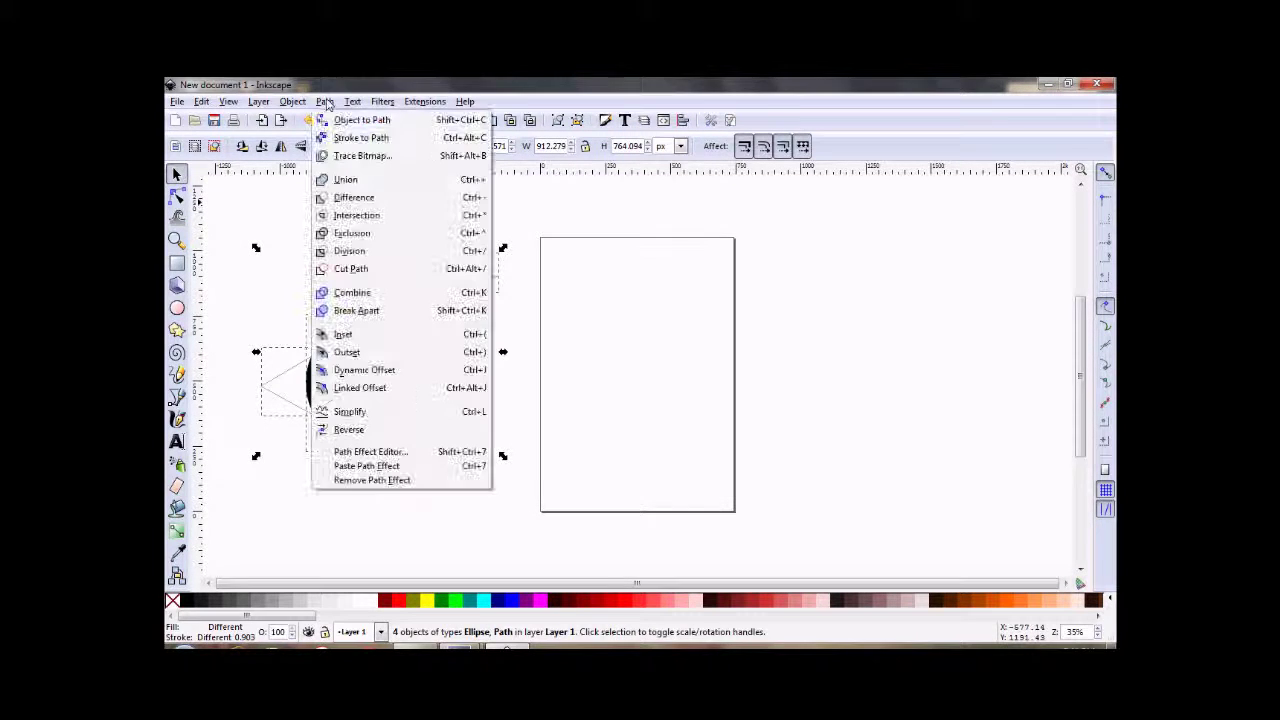
# - Convert the four parts to paths, union them into one black 15-node bird, and show its nodes
pyautogui.click(343, 121)
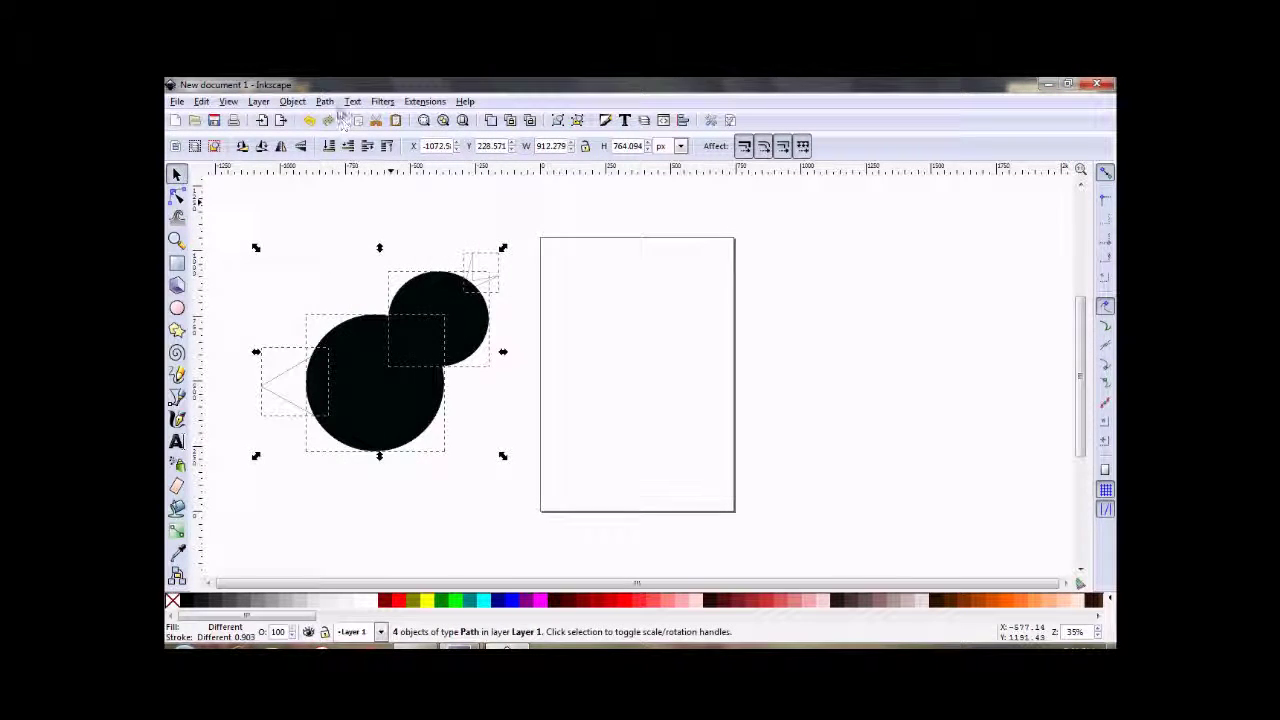
pyautogui.click(325, 101)
pyautogui.click(351, 198)
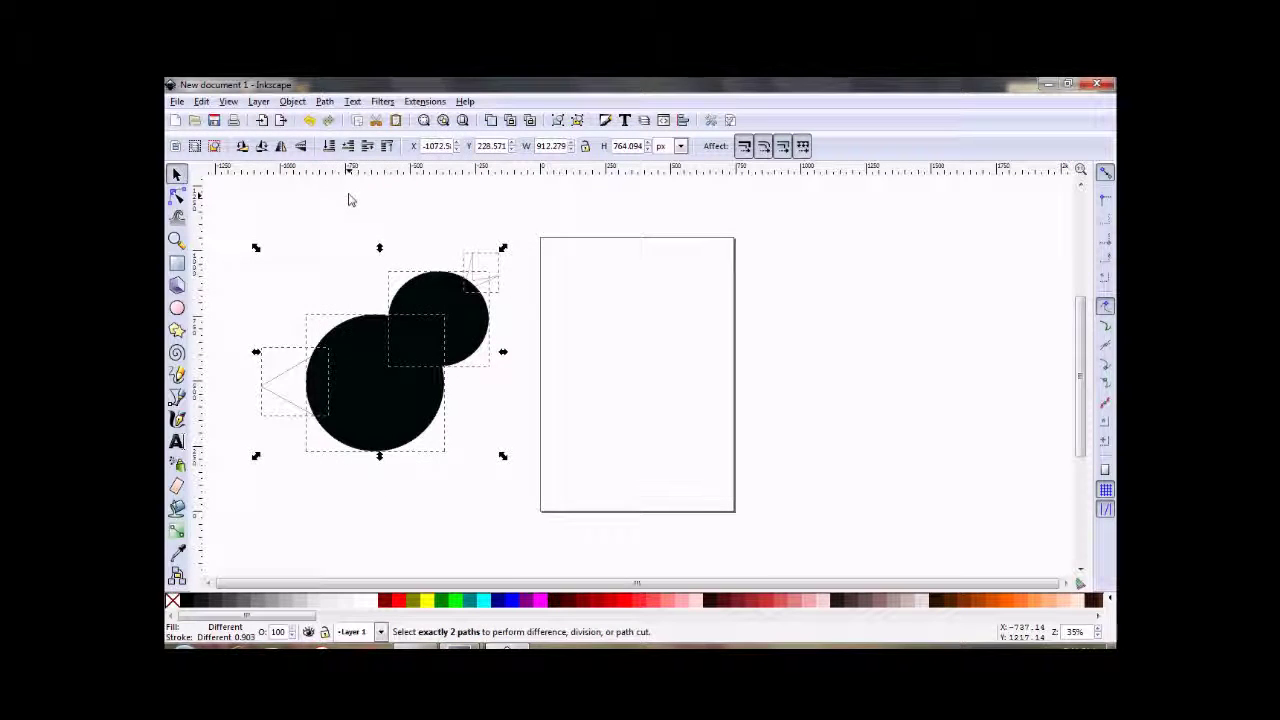
pyautogui.click(324, 101)
pyautogui.click(348, 180)
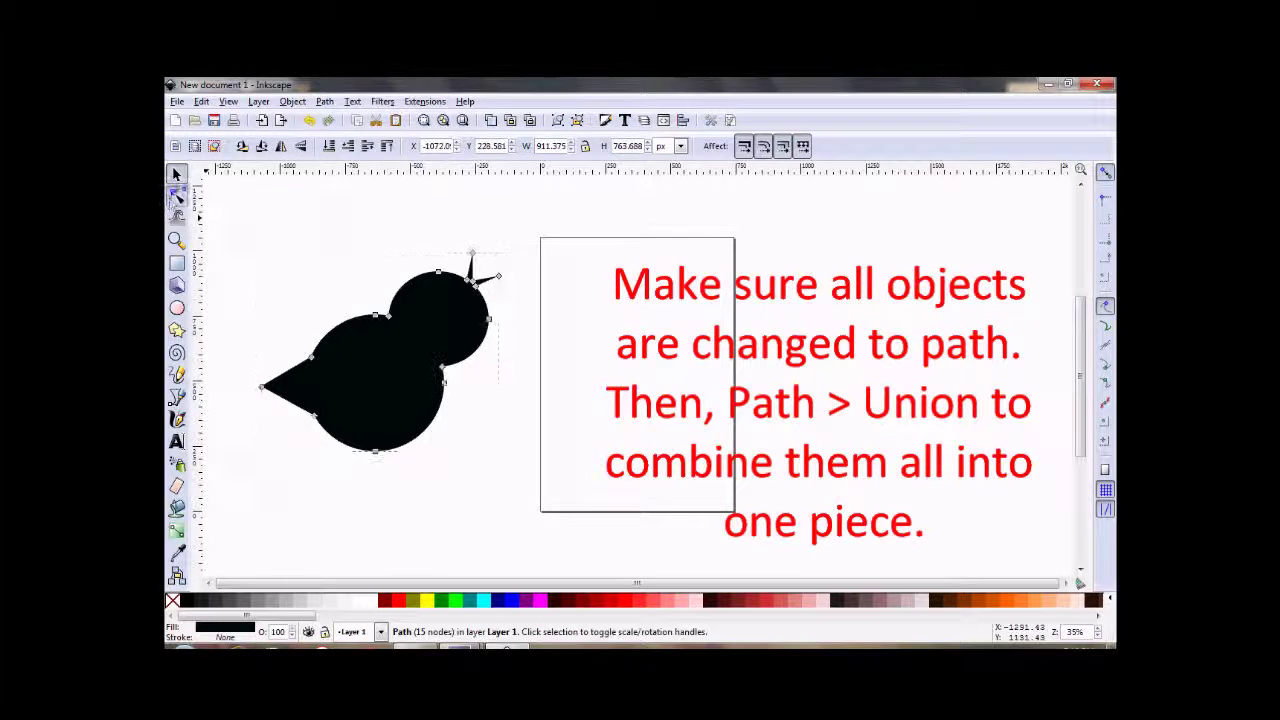
pyautogui.click(176, 196)
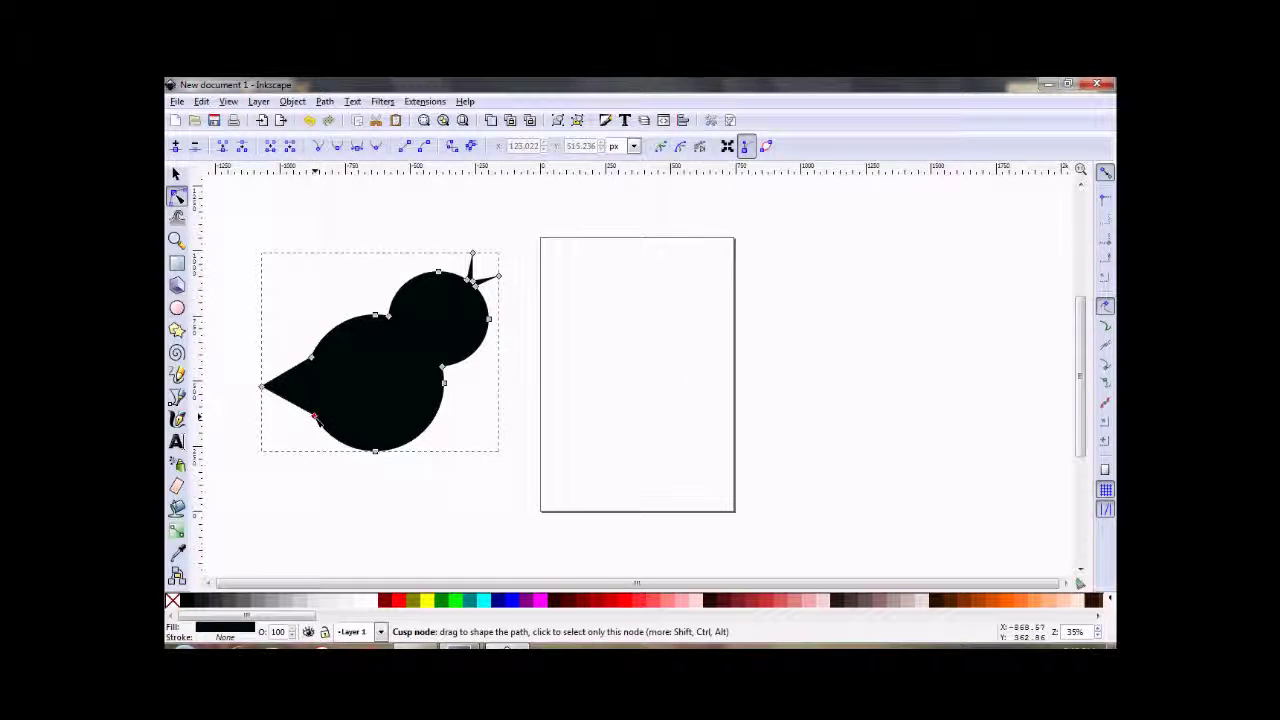
# - Delete the underside node near the tail and reshape the curve along the bird's back
pyautogui.click(311, 358)
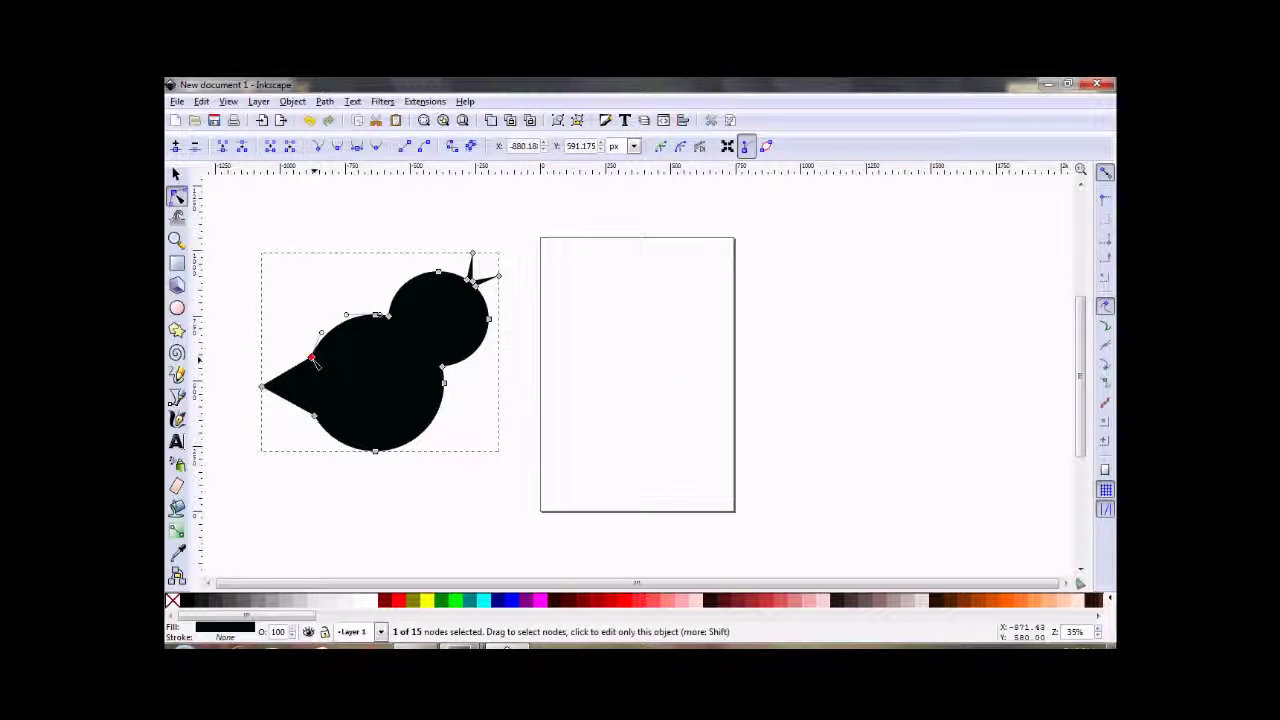
pyautogui.press('Delete')
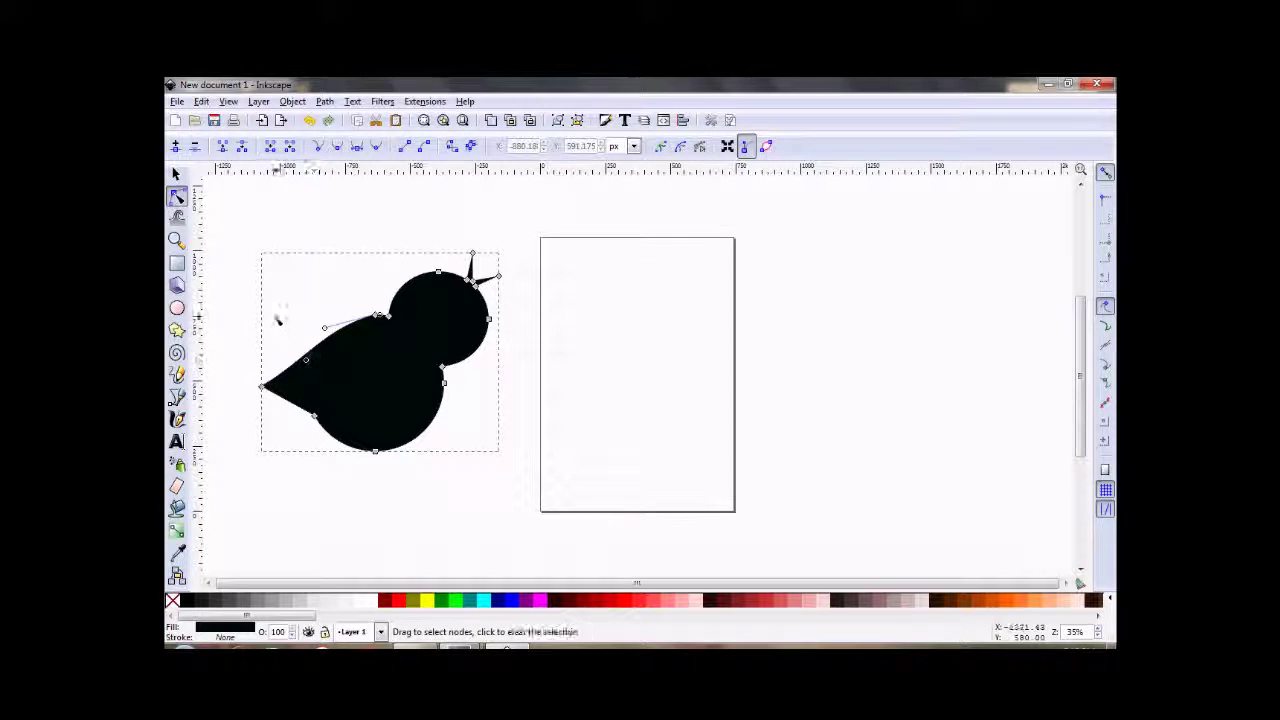
pyautogui.click(390, 325)
pyautogui.click(384, 319)
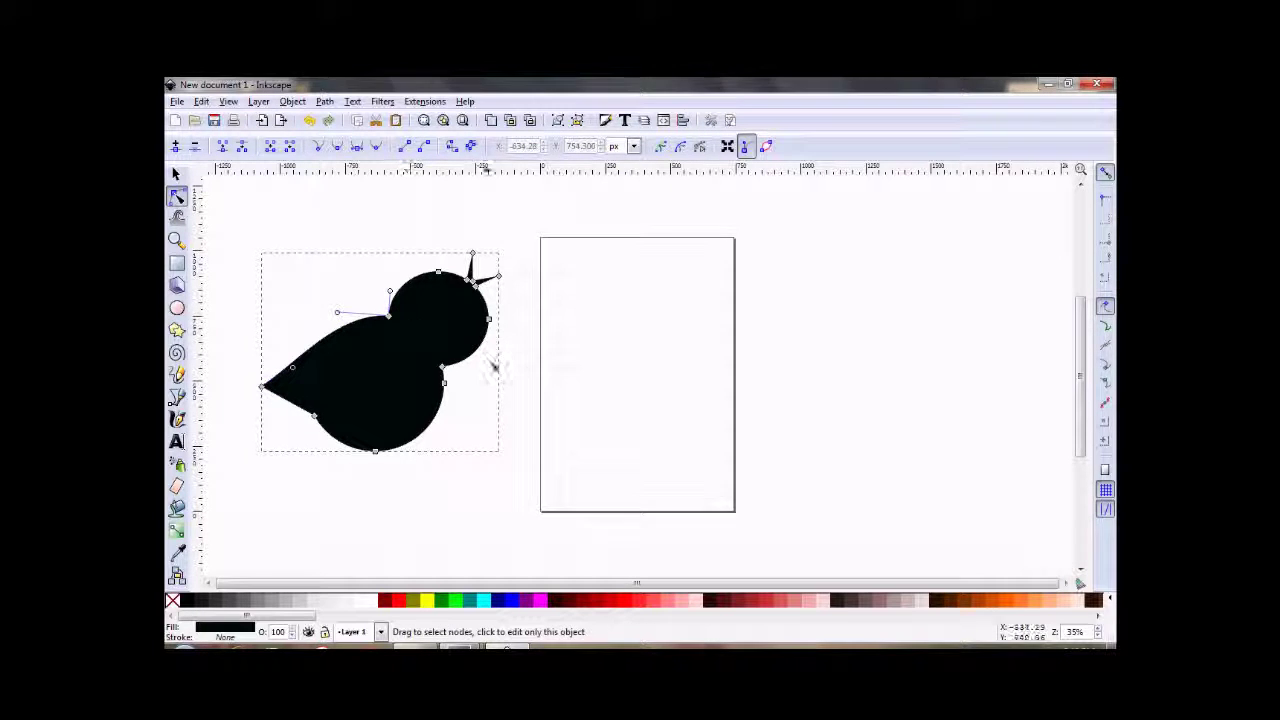
pyautogui.click(520, 382)
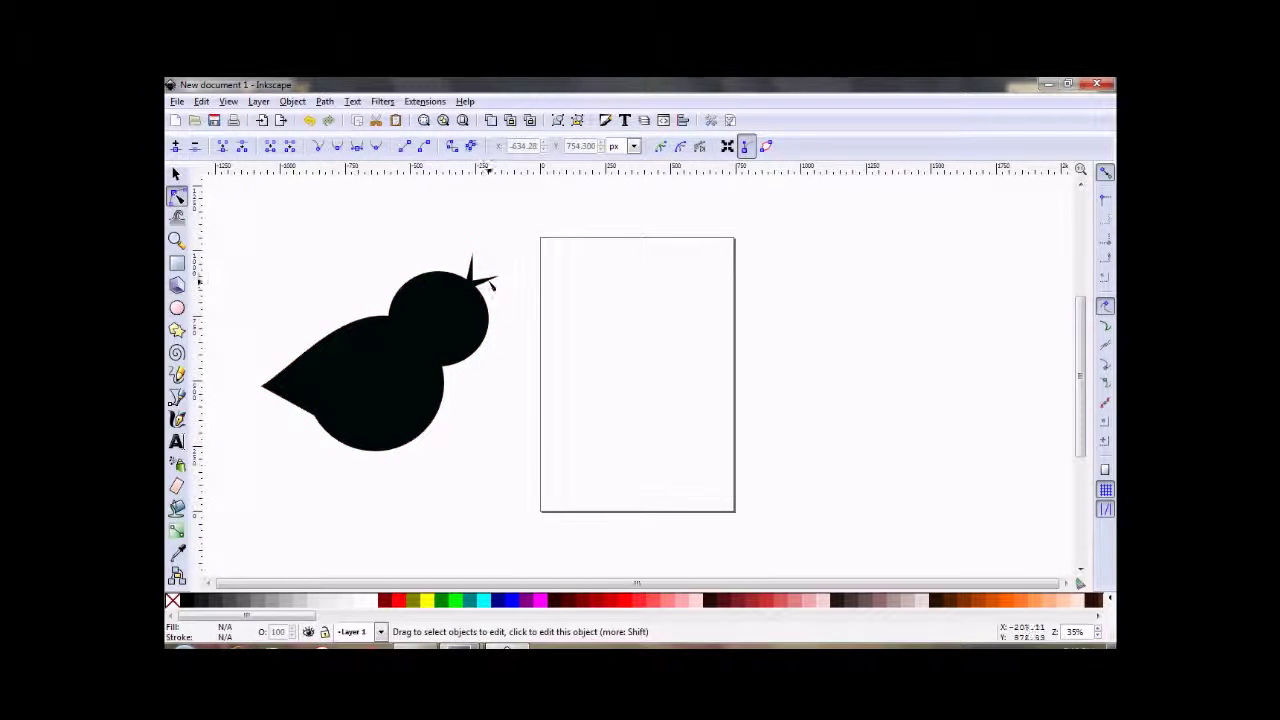
# - Drag the node on top of the head to make the spike smaller
pyautogui.click(485, 282)
pyautogui.moveTo(472, 256); pyautogui.dragTo(489, 279)
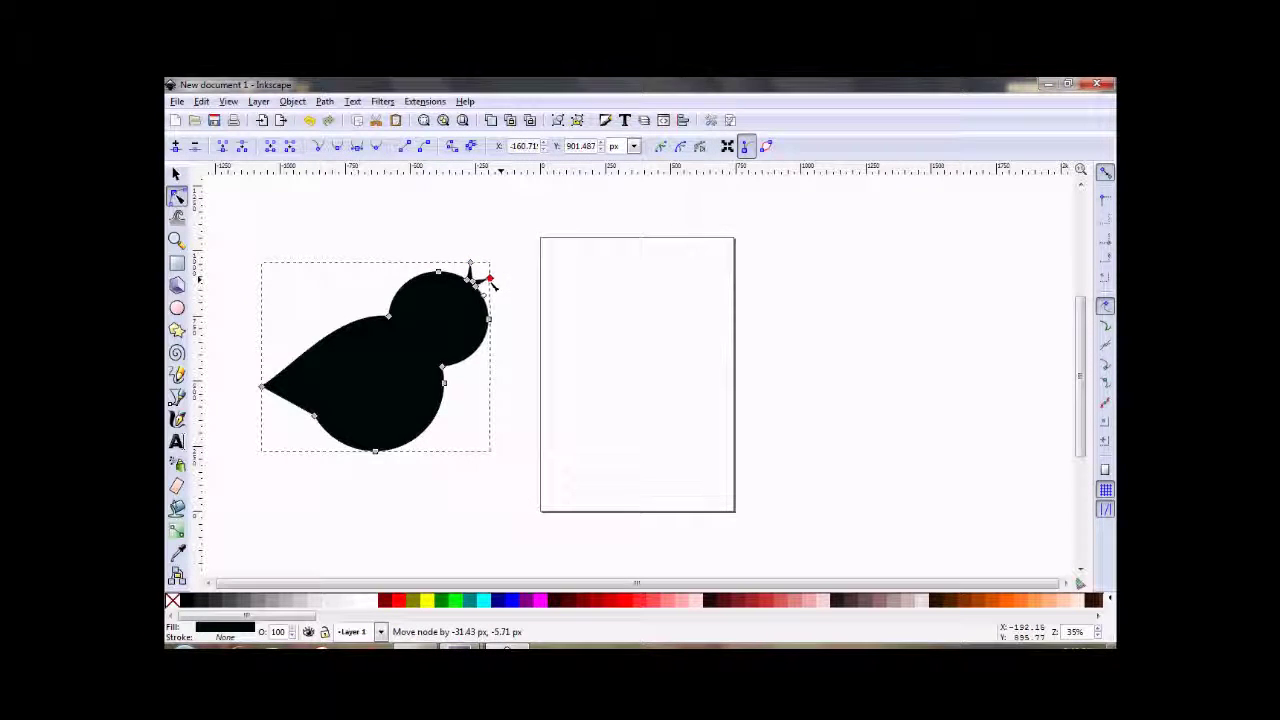
pyautogui.click(329, 259)
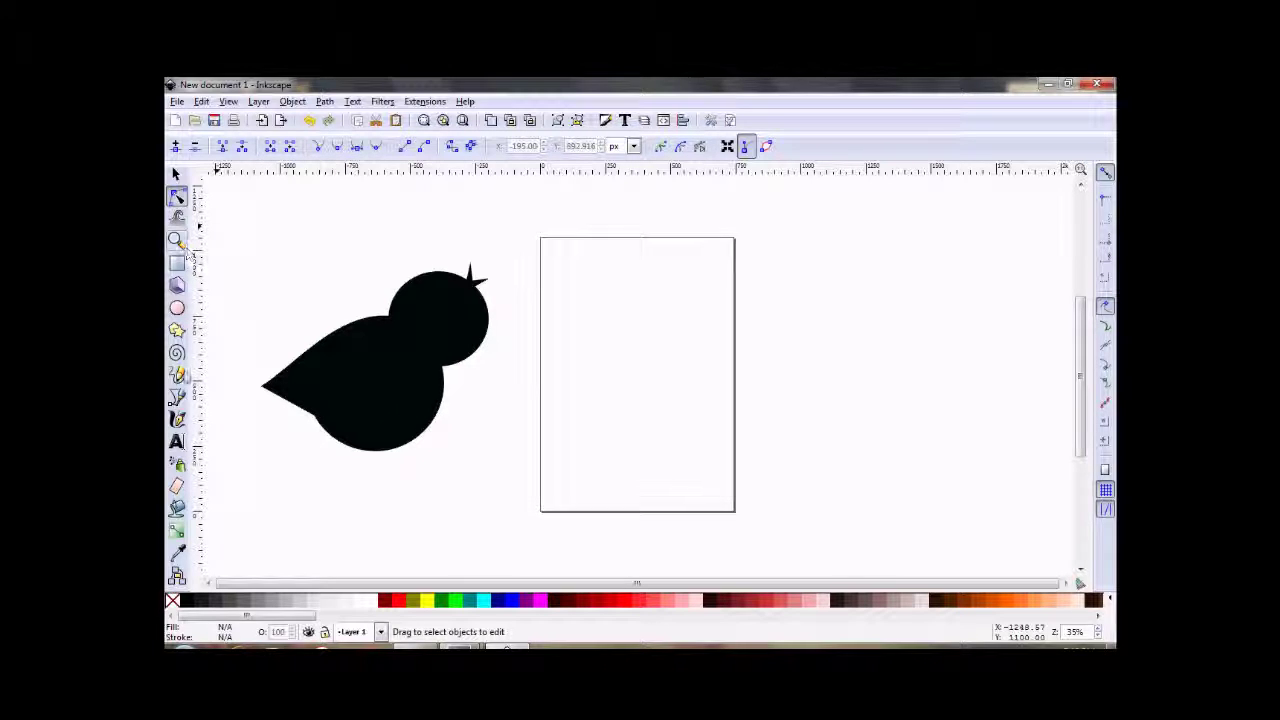
pyautogui.click(176, 396)
# - Draw two thin bent line legs under the bird's body
pyautogui.click(370, 451)
pyautogui.click(376, 476)
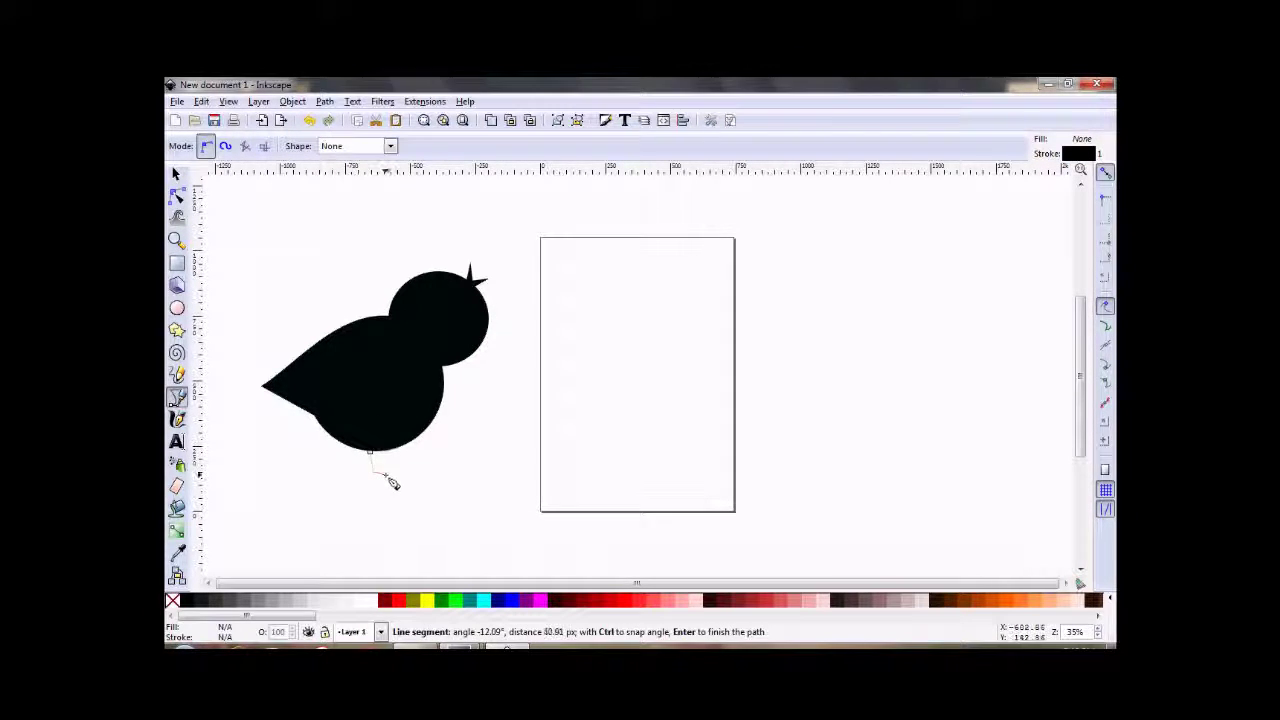
pyautogui.doubleClick(392, 474)
pyautogui.click(394, 450)
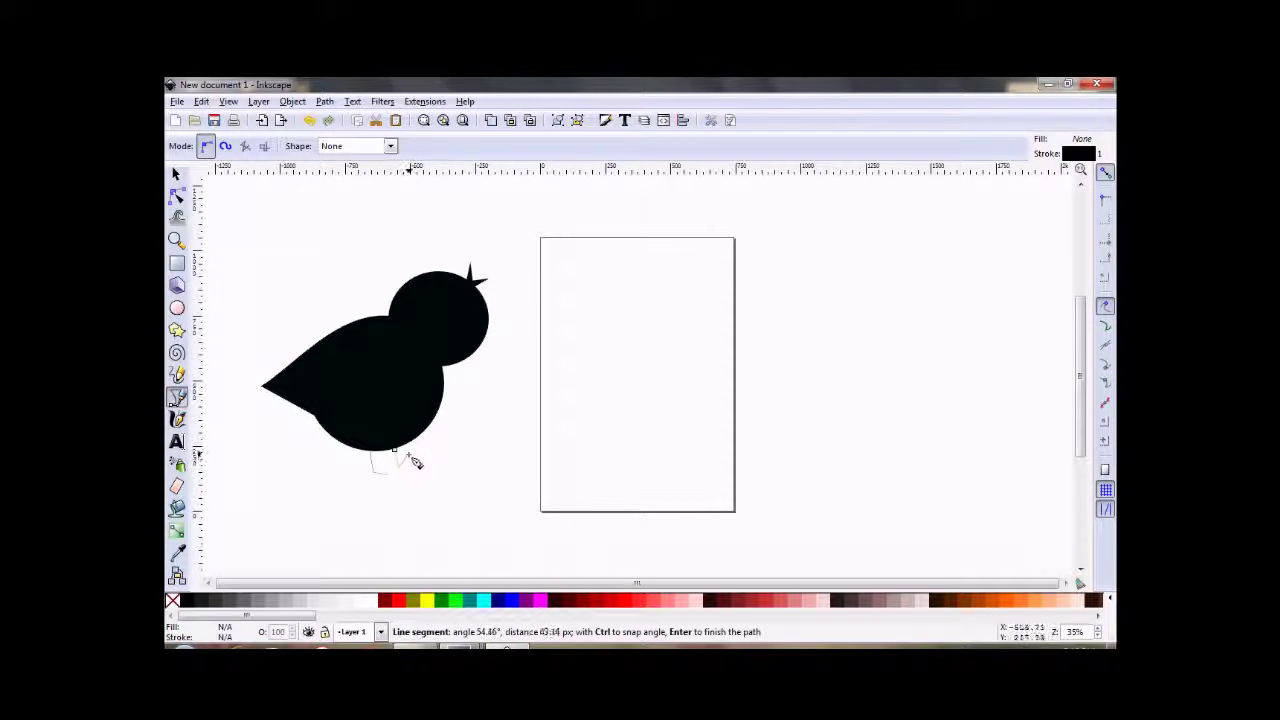
pyautogui.doubleClick(408, 455)
# - Reposition the first leg and nudge the second leg's joint node
pyautogui.press('s')
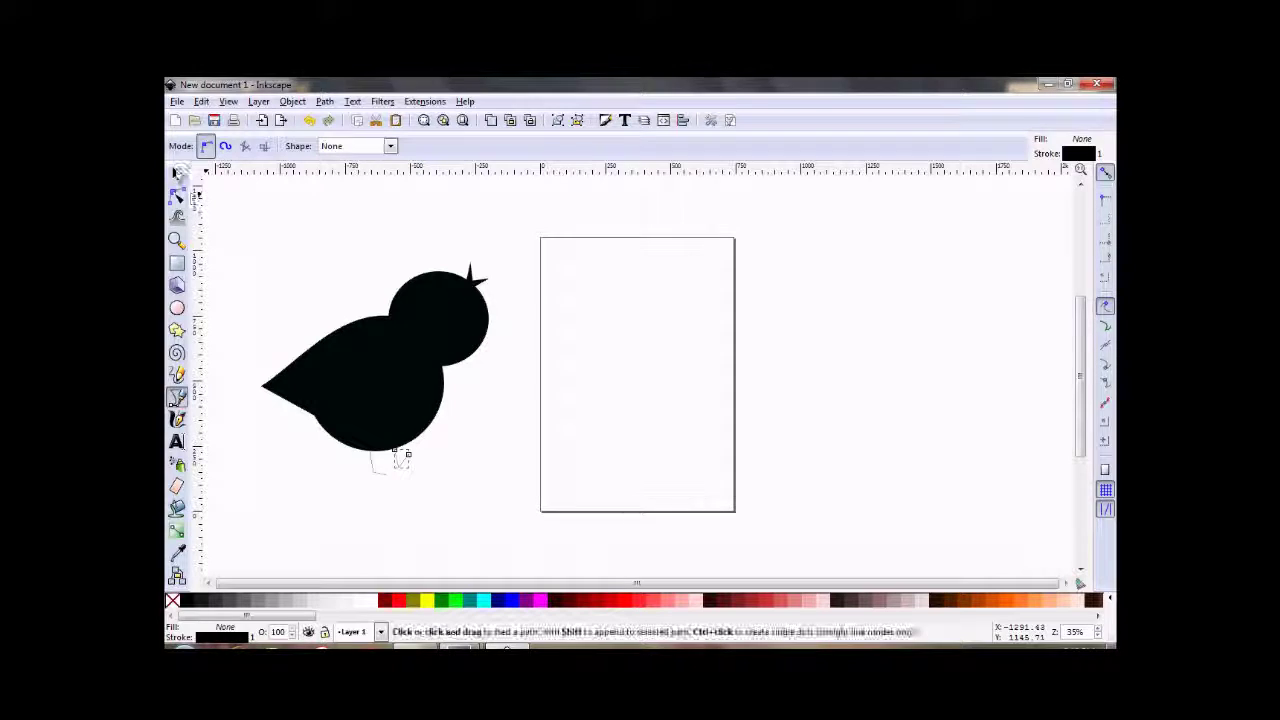
pyautogui.moveTo(390, 465); pyautogui.dragTo(370, 468)
pyautogui.click(378, 466)
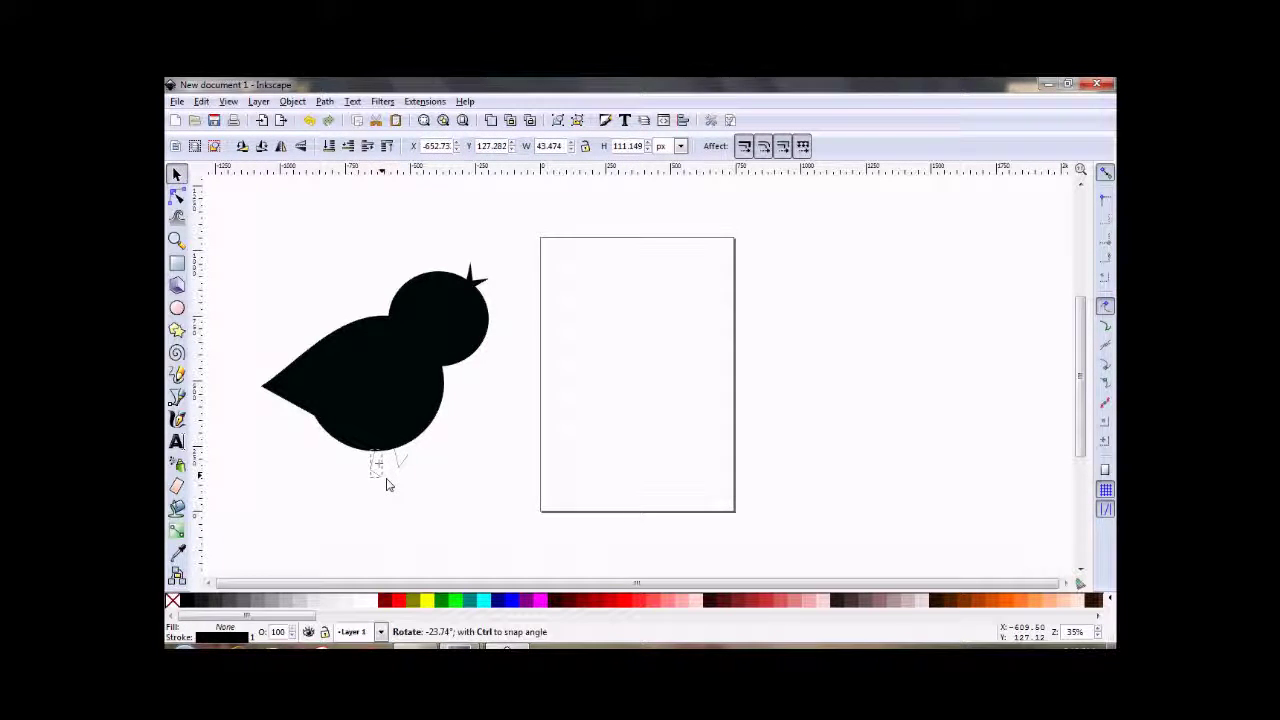
pyautogui.click(414, 472)
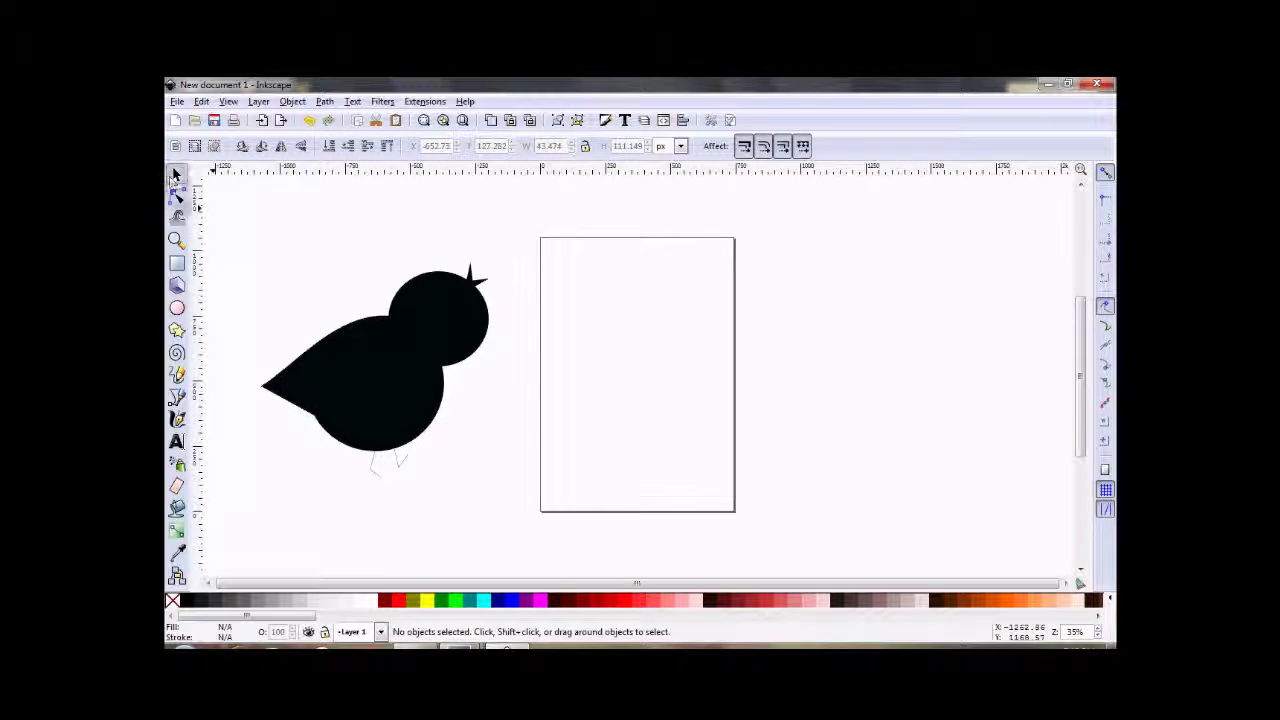
pyautogui.click(176, 196)
pyautogui.click(412, 462)
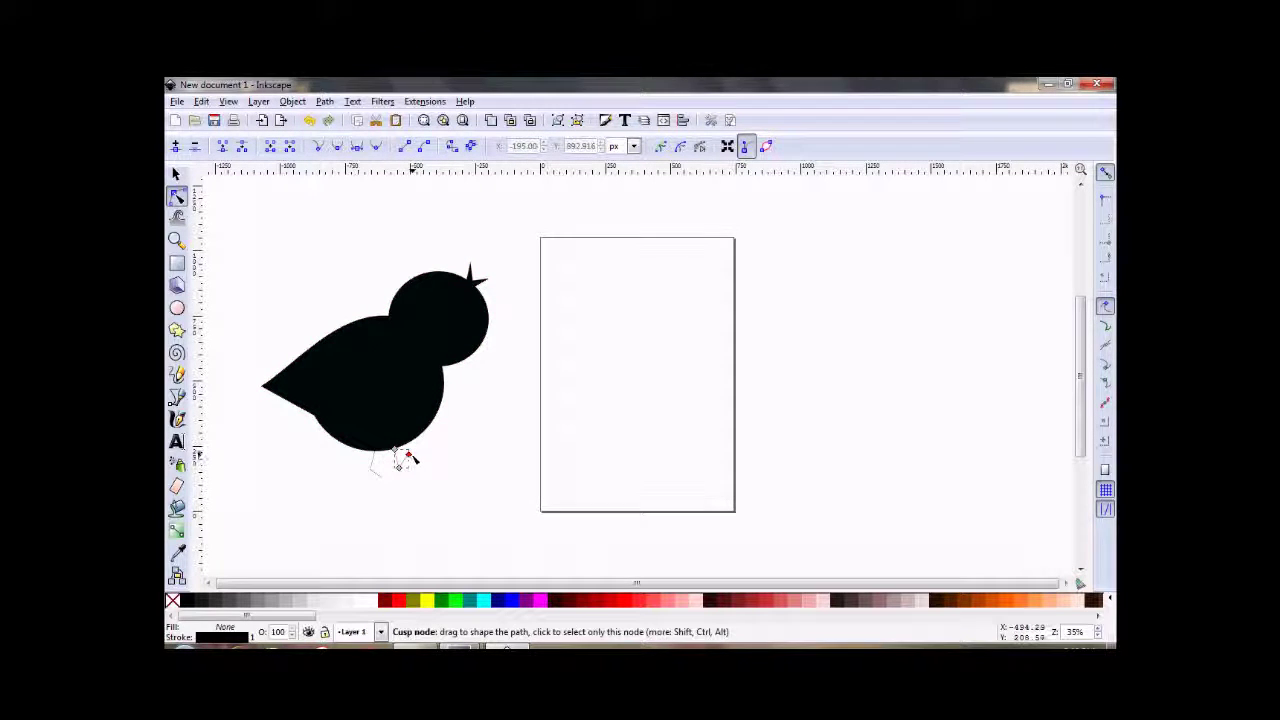
pyautogui.moveTo(415, 457); pyautogui.dragTo(419, 461)
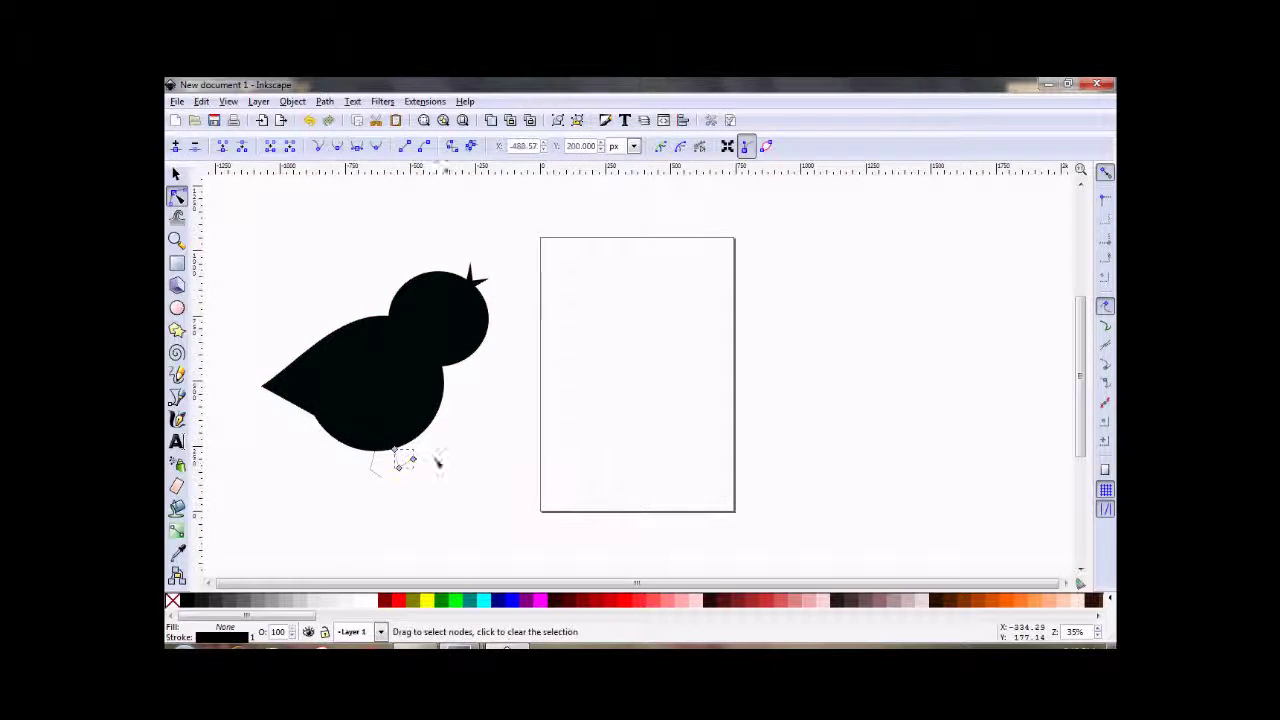
# - Select both legs and open the Fill and Stroke dialog
pyautogui.click(176, 173)
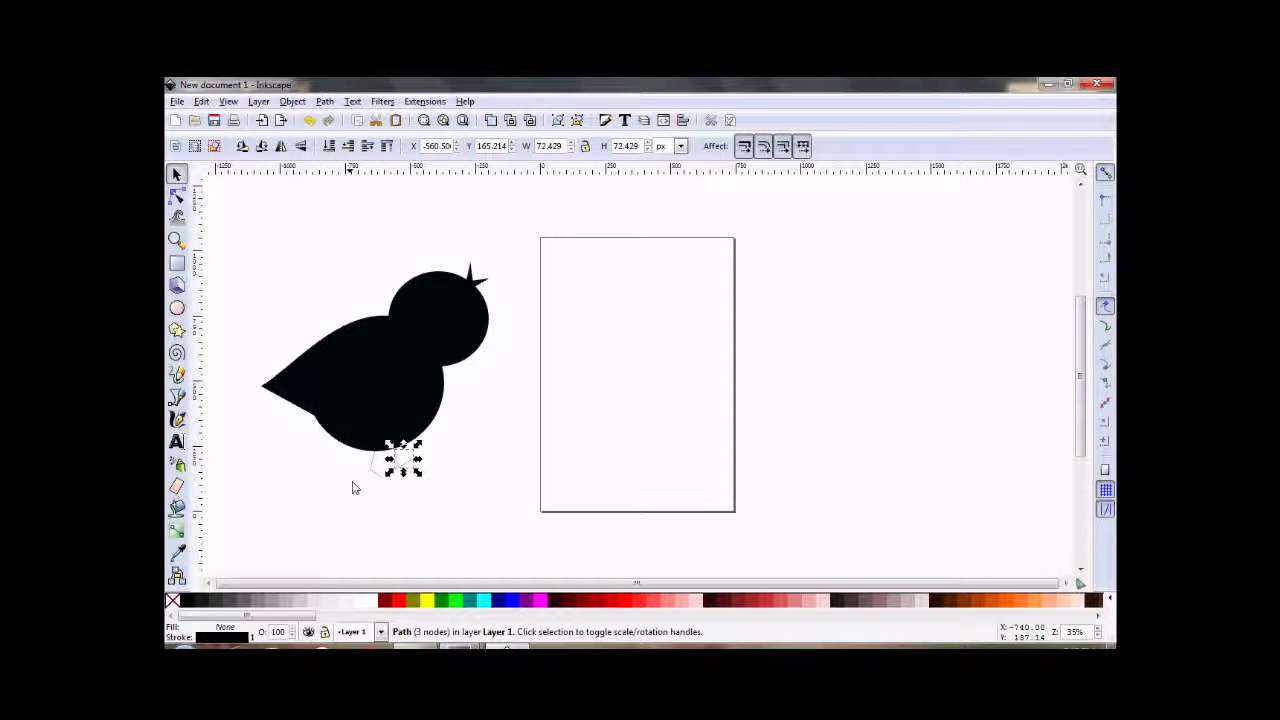
pyautogui.moveTo(344, 493); pyautogui.dragTo(446, 424)
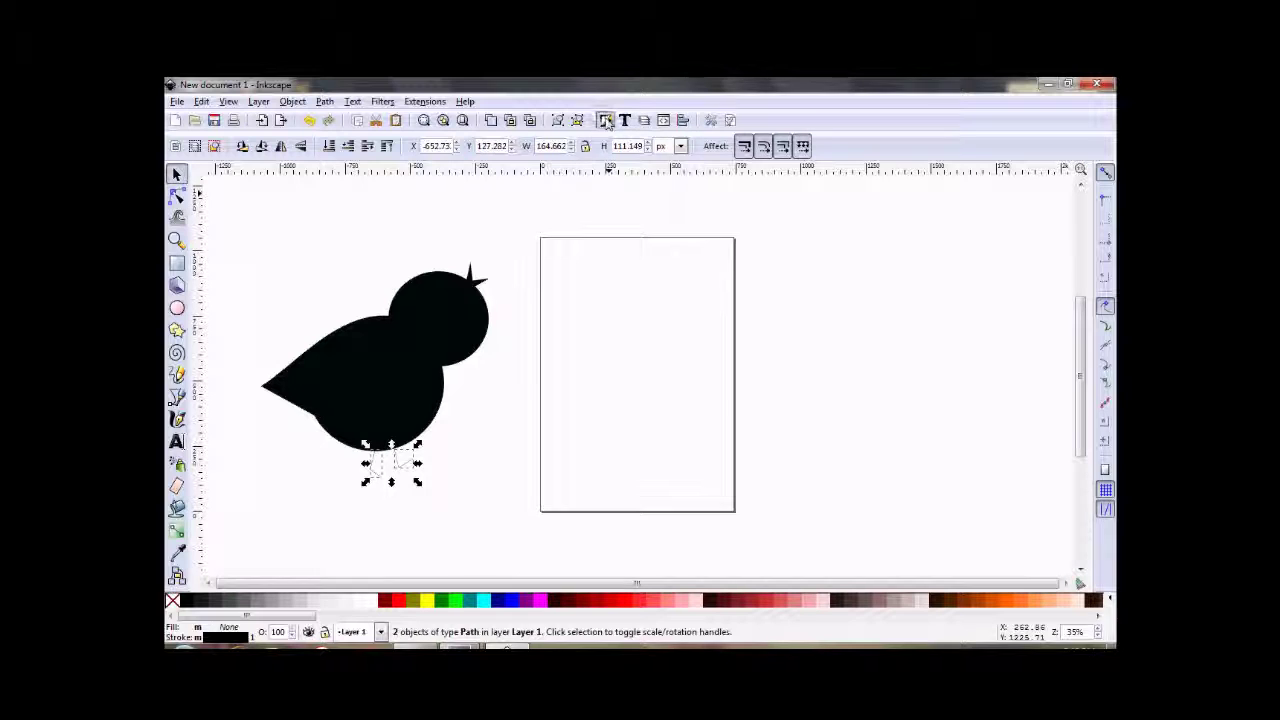
pyautogui.hotkey('ctrl', 'shift', 'f')
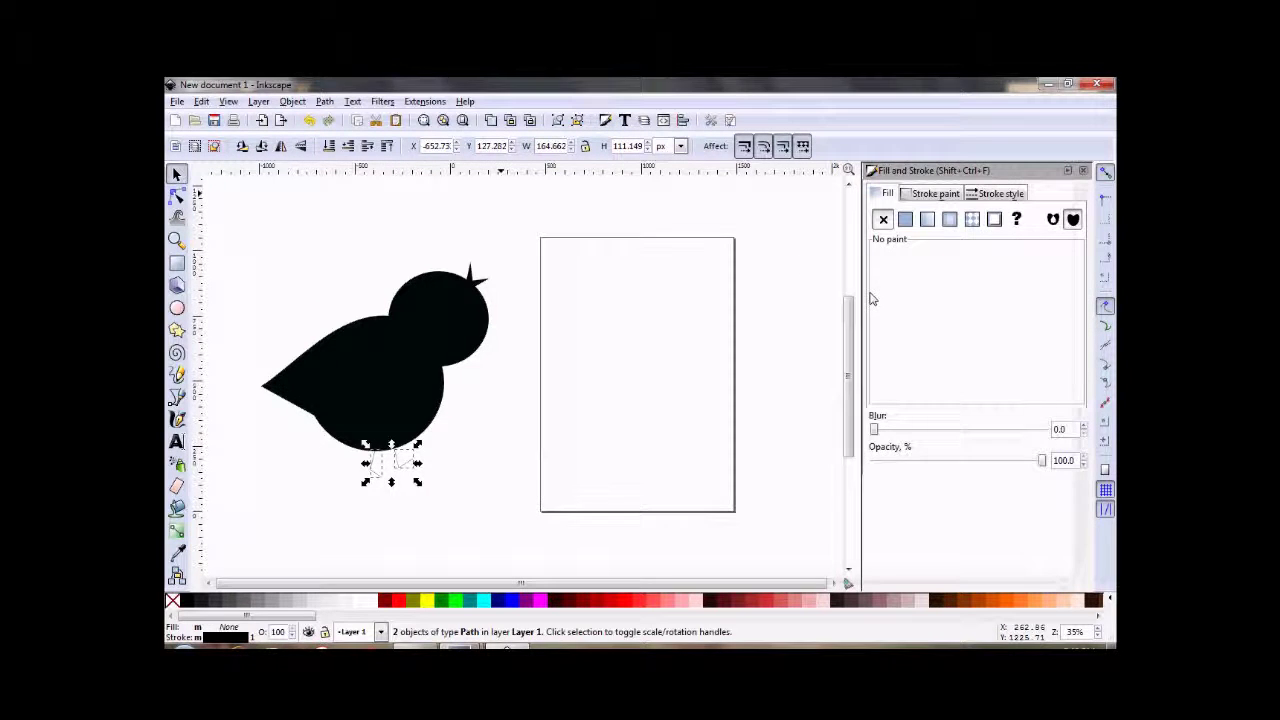
# - Set the legs' stroke width to 6.3 px and convert the strokes into filled paths
pyautogui.click(998, 194)
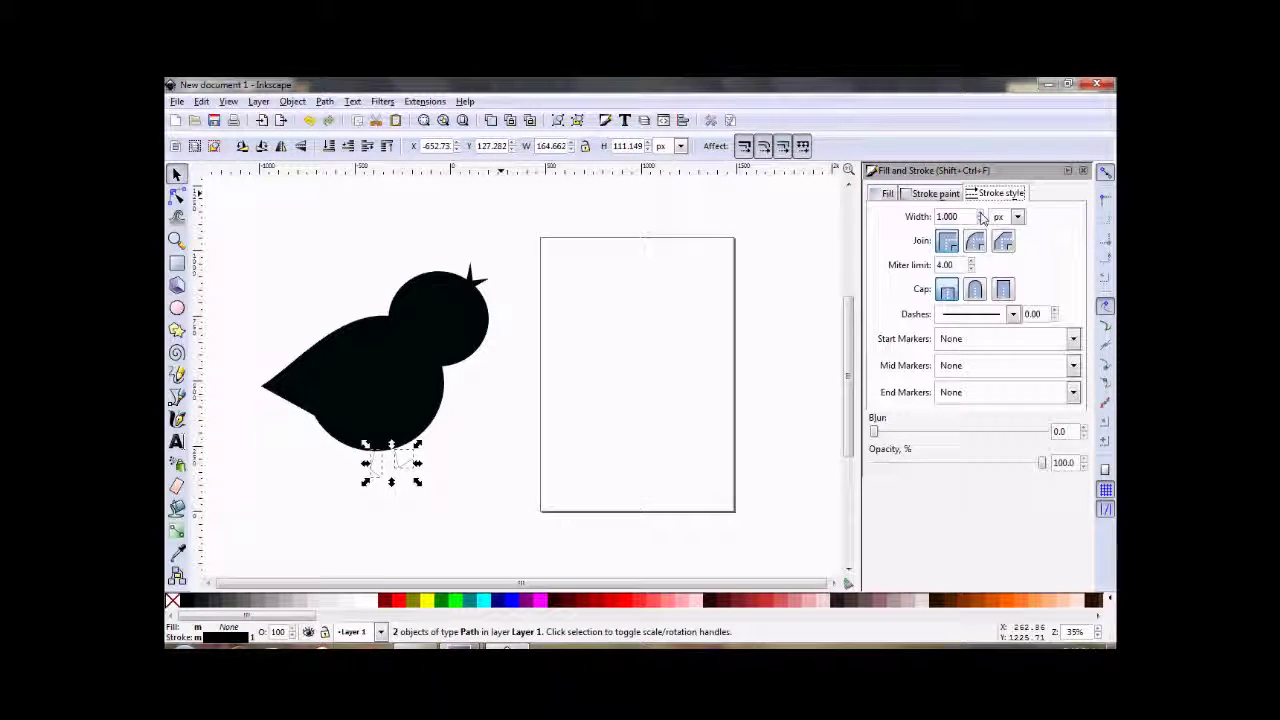
pyautogui.click(981, 213)
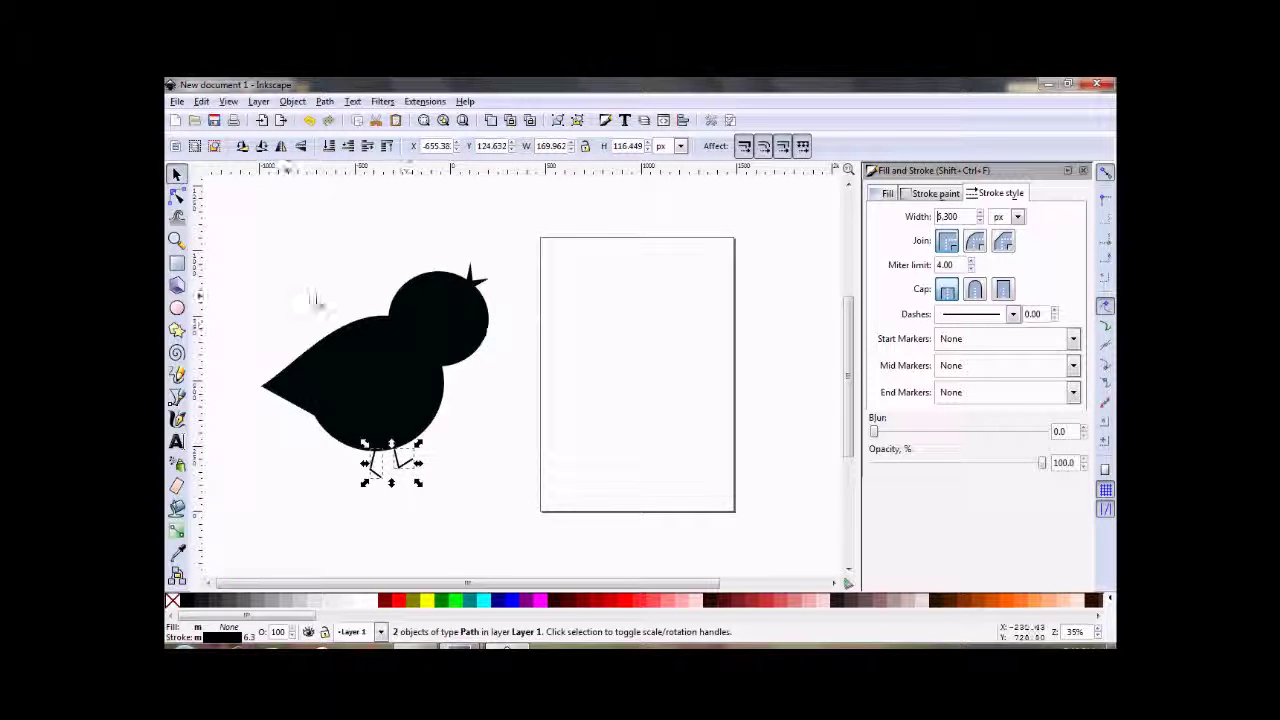
pyautogui.moveTo(343, 468); pyautogui.dragTo(420, 486)
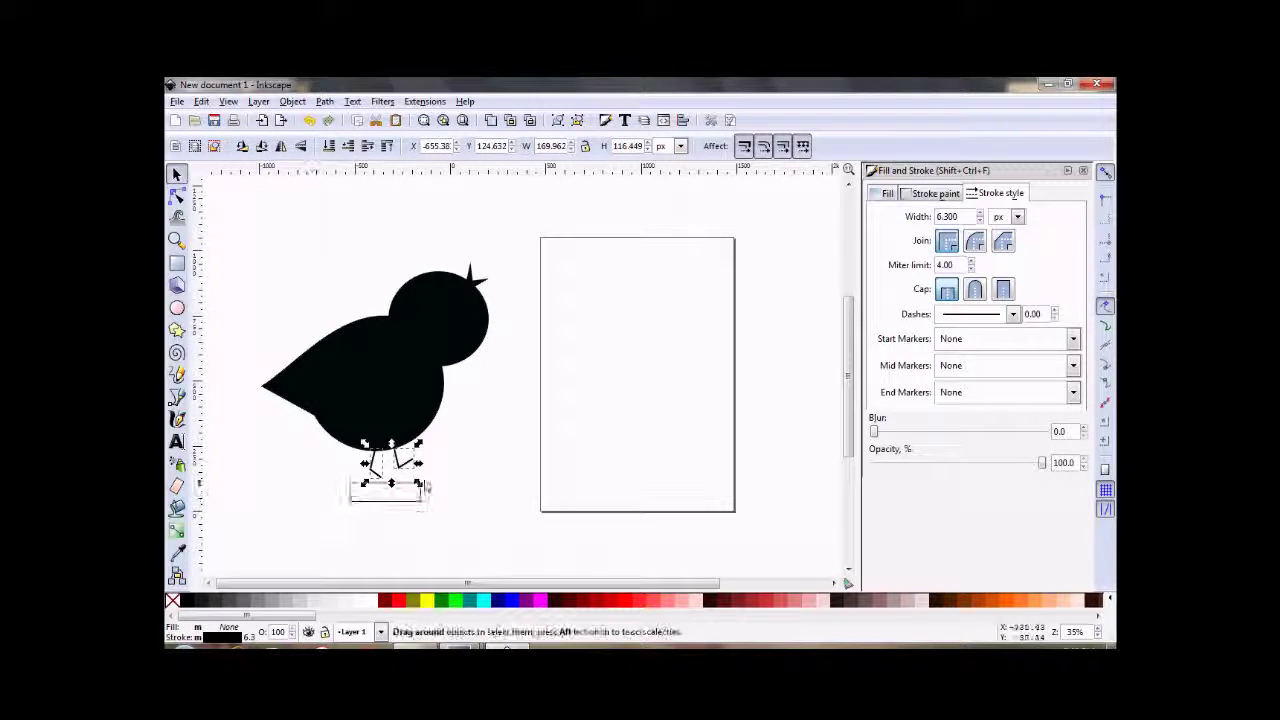
pyautogui.click(325, 102)
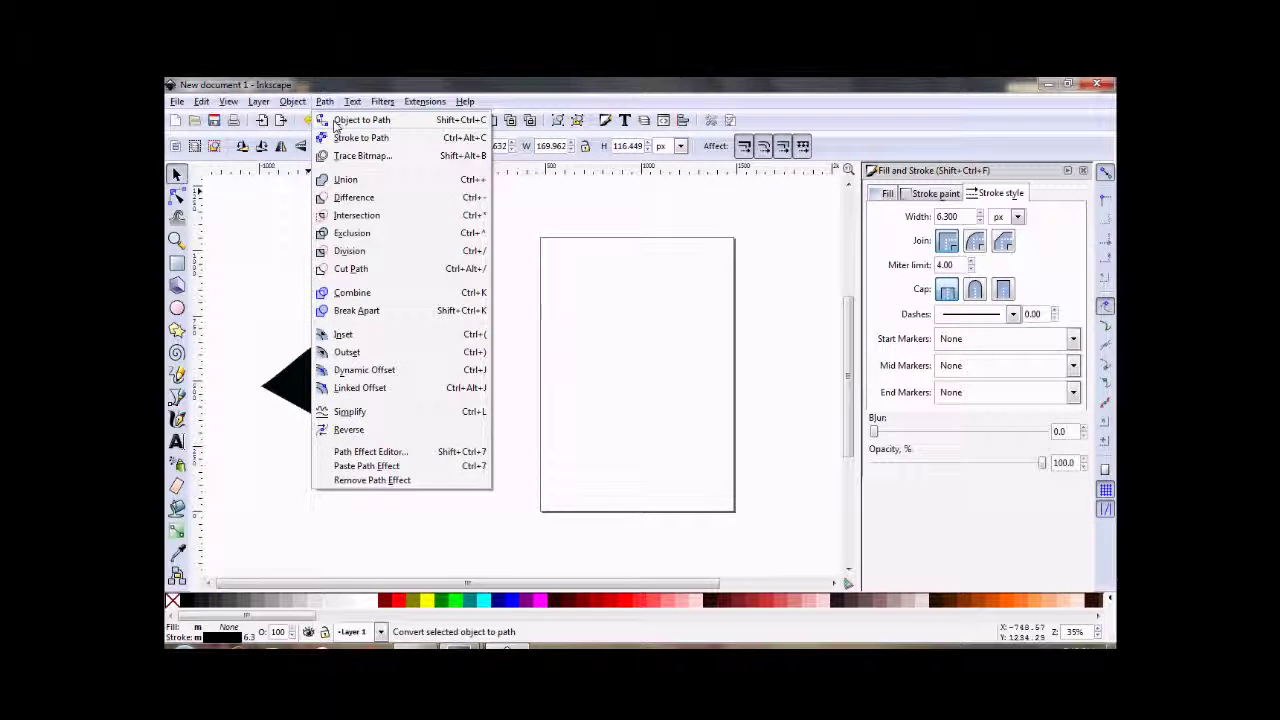
pyautogui.click(361, 137)
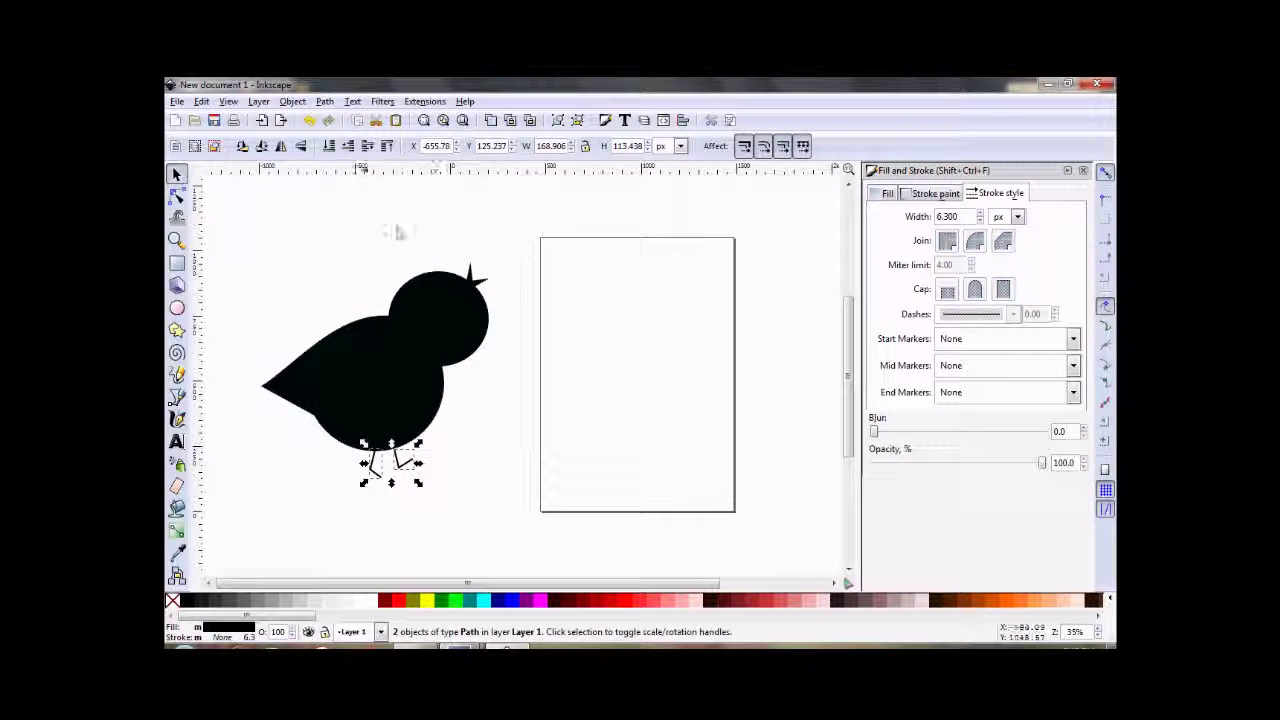
# - Select the whole bird body together with both legs
pyautogui.moveTo(216, 196); pyautogui.dragTo(542, 505)
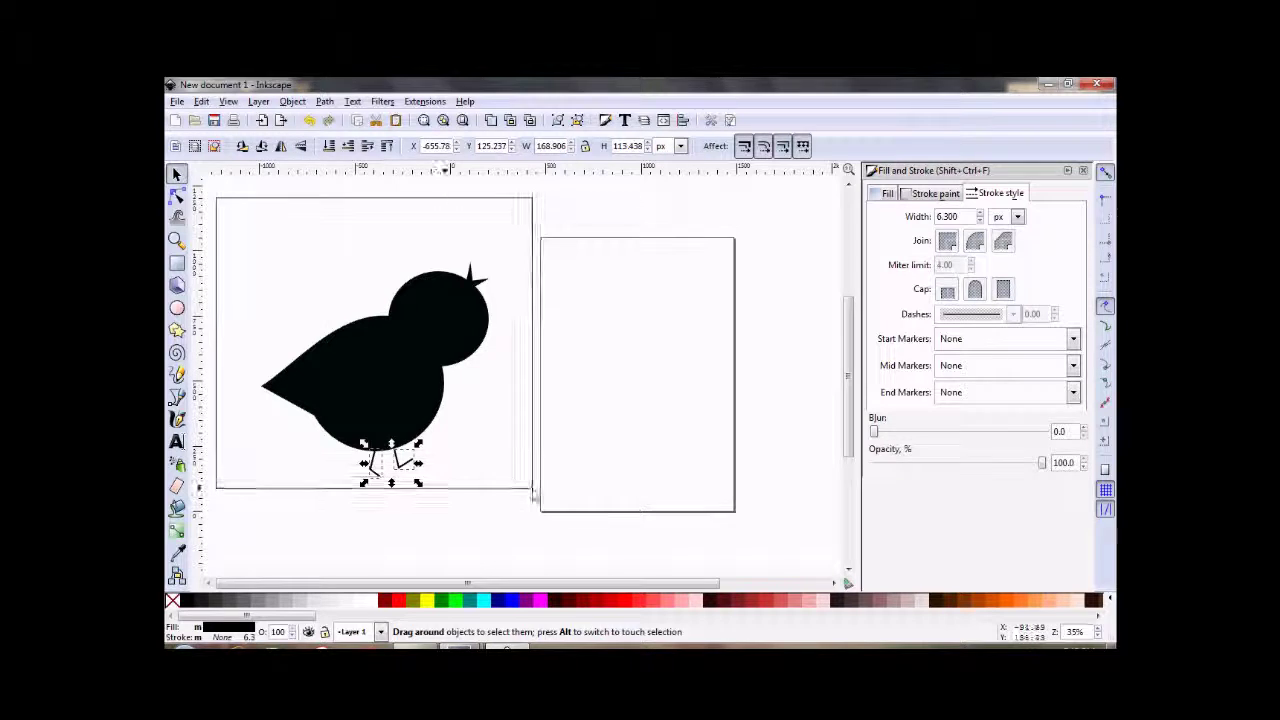
pyautogui.click(519, 486)
pyautogui.moveTo(234, 196); pyautogui.dragTo(582, 552)
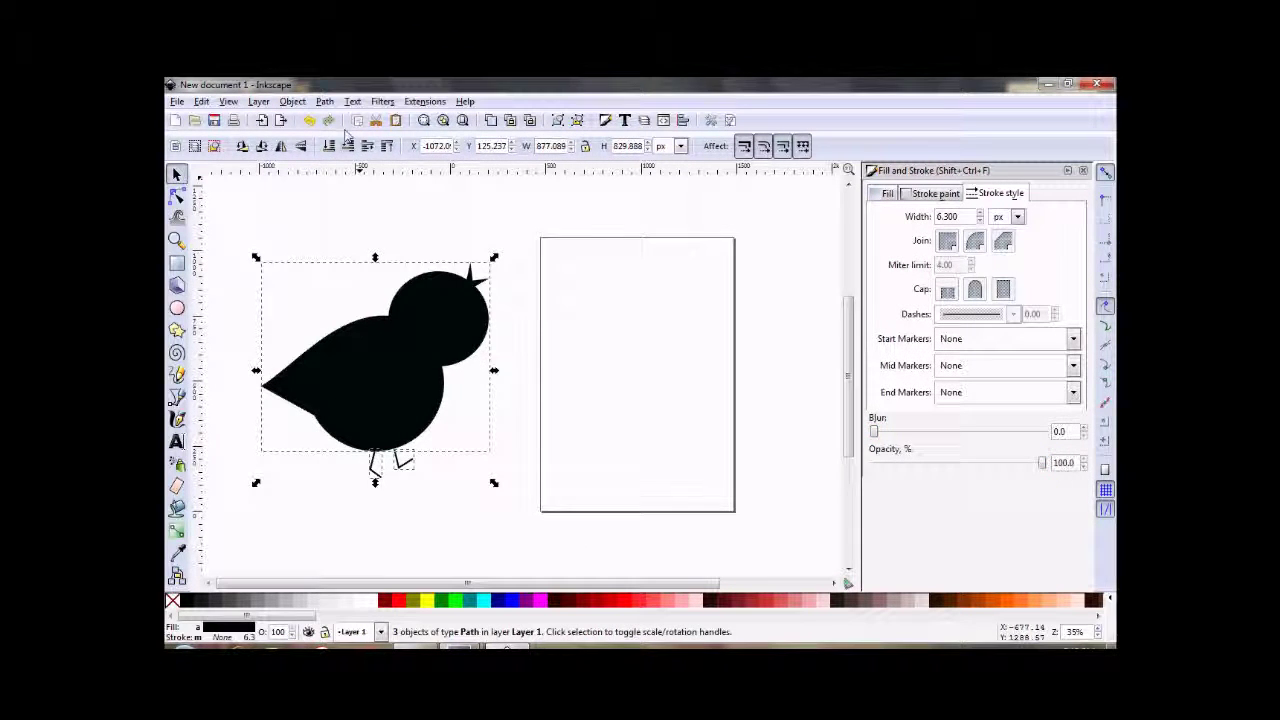
# - Union the bird body and legs into one 28-node path, then draw a circle on the blank page
pyautogui.click(326, 101)
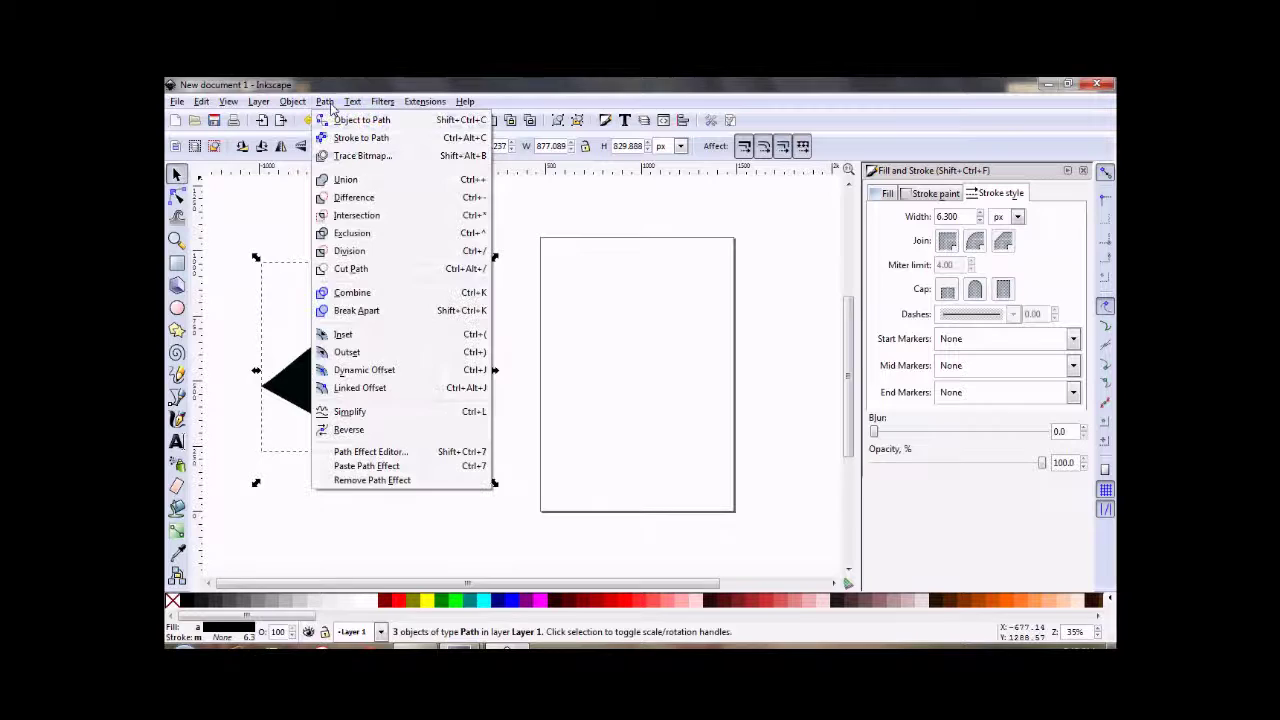
pyautogui.click(350, 181)
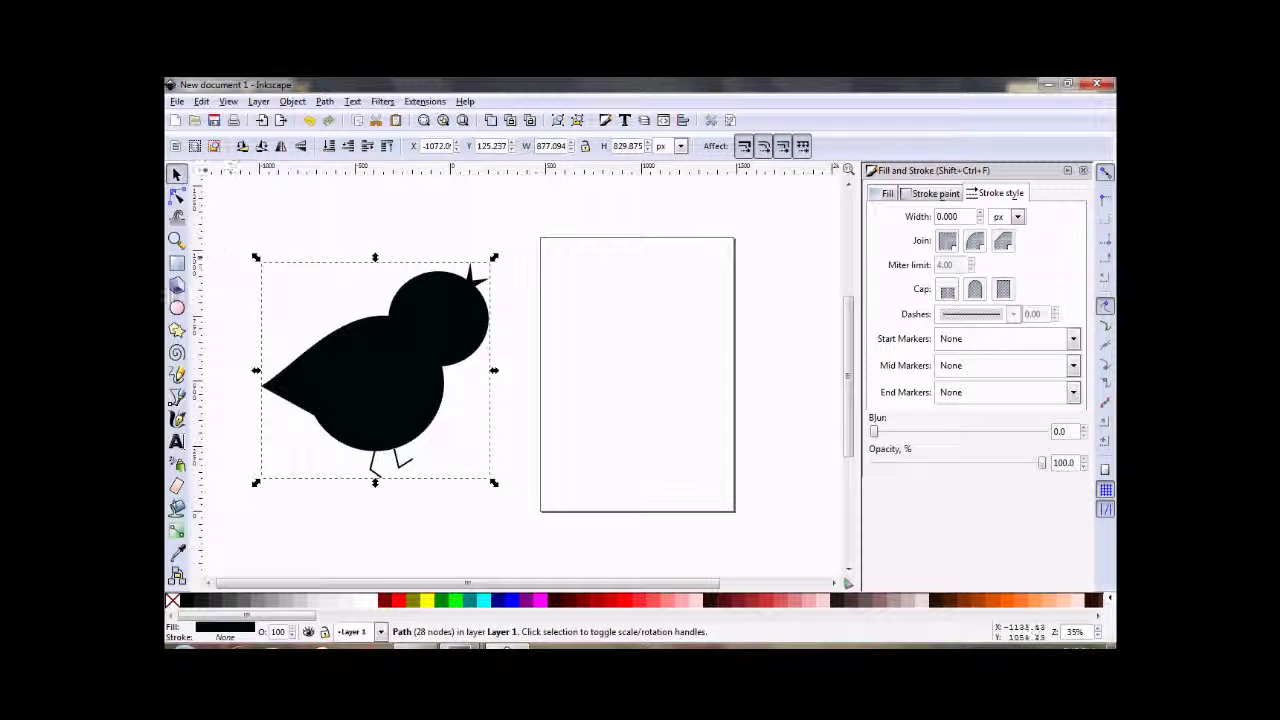
pyautogui.click(177, 308)
pyautogui.moveTo(552, 308); pyautogui.dragTo(613, 365)
# - Convert the circle to a path and duplicate it with a light grey fill
pyautogui.click(324, 101)
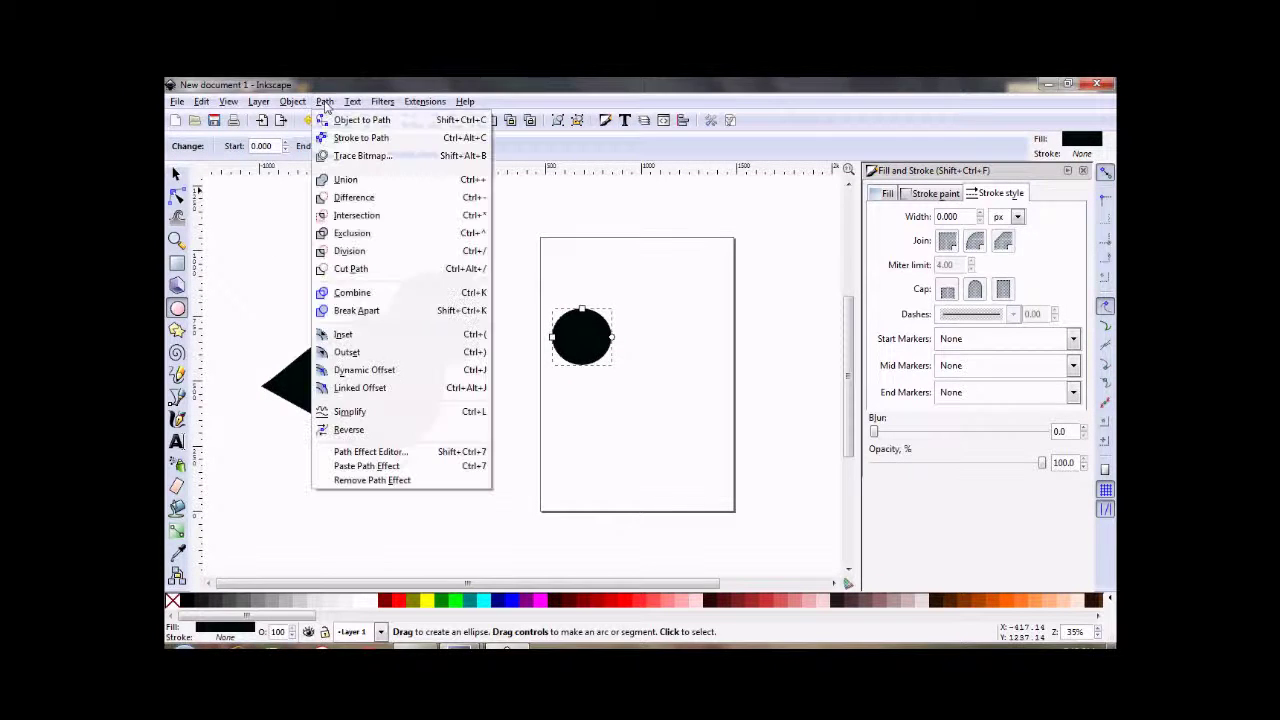
pyautogui.click(343, 121)
pyautogui.click(177, 173)
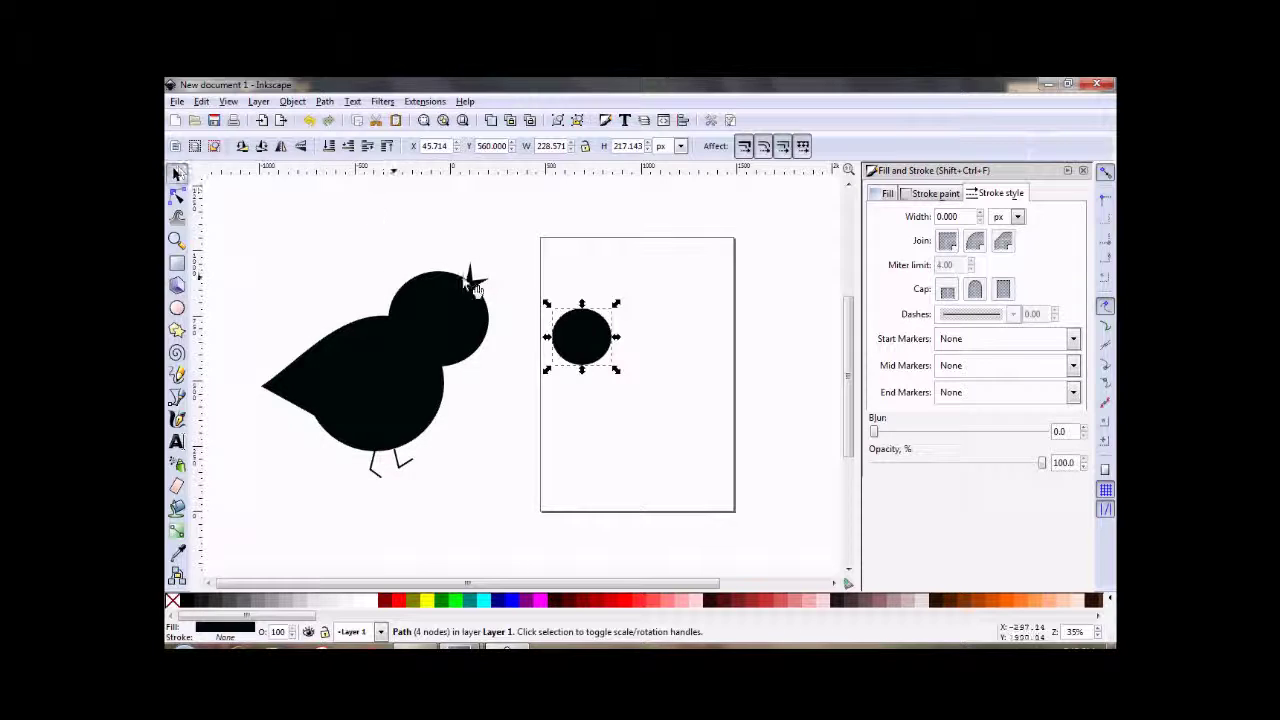
pyautogui.rightClick(580, 343)
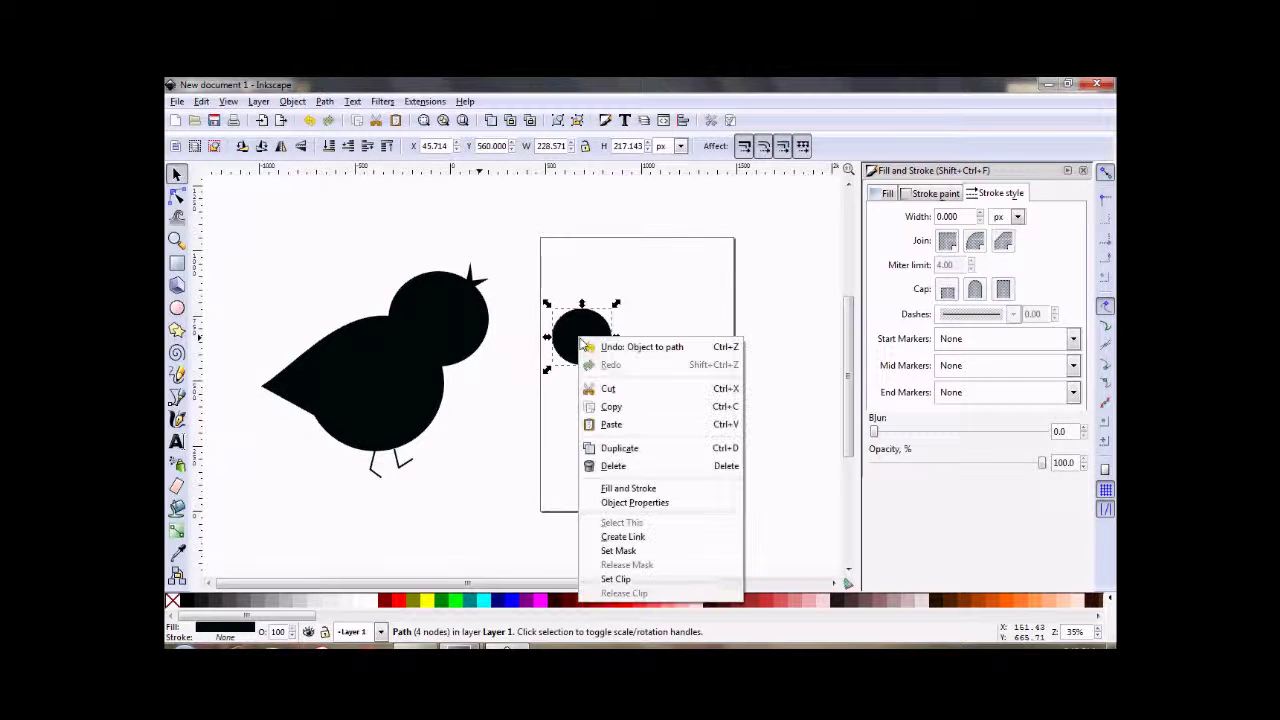
pyautogui.click(619, 448)
pyautogui.click(887, 194)
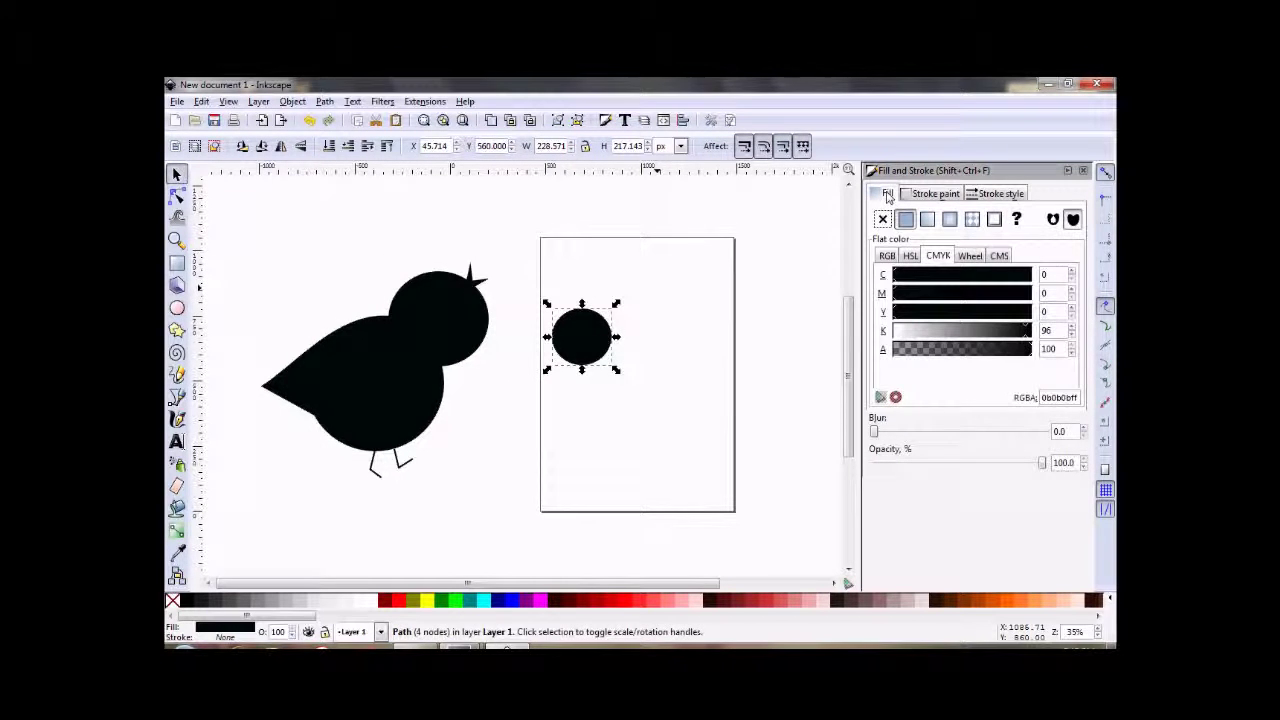
pyautogui.click(901, 338)
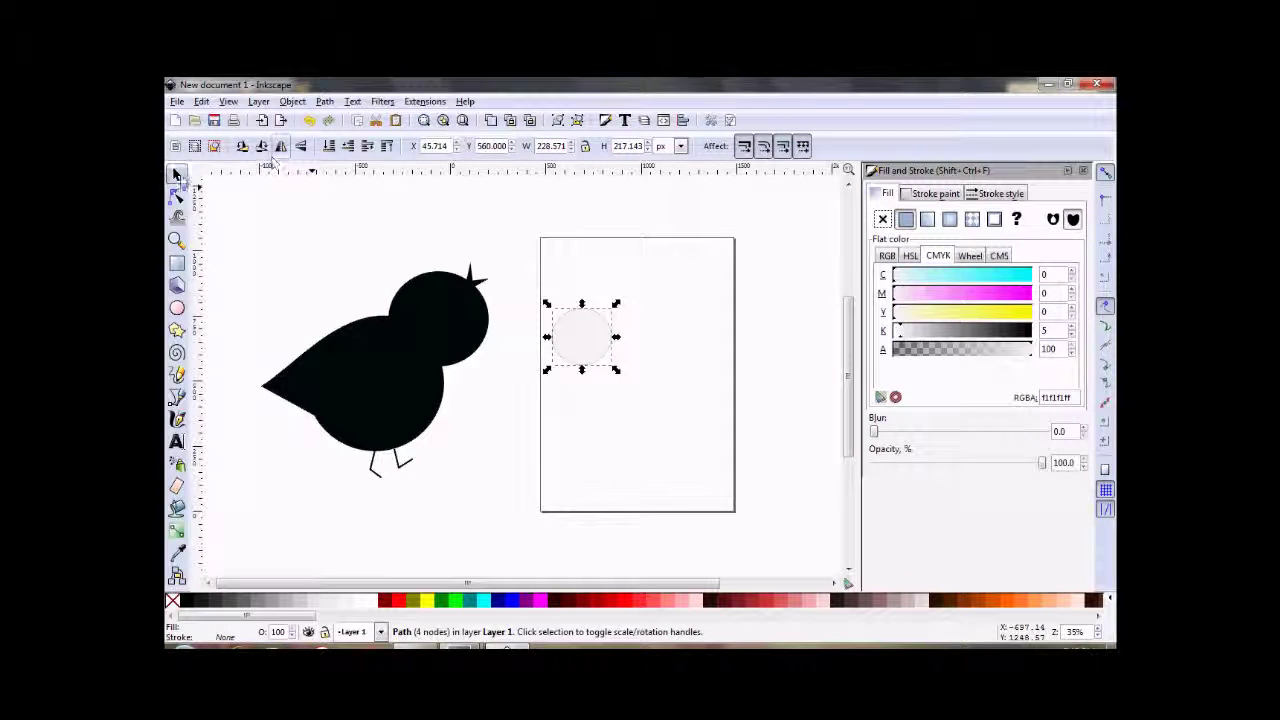
# - Shrink the copy to the upper right, subtract it from the black circle, and recolor the ring near-white
pyautogui.moveTo(547, 370); pyautogui.dragTo(590, 338)
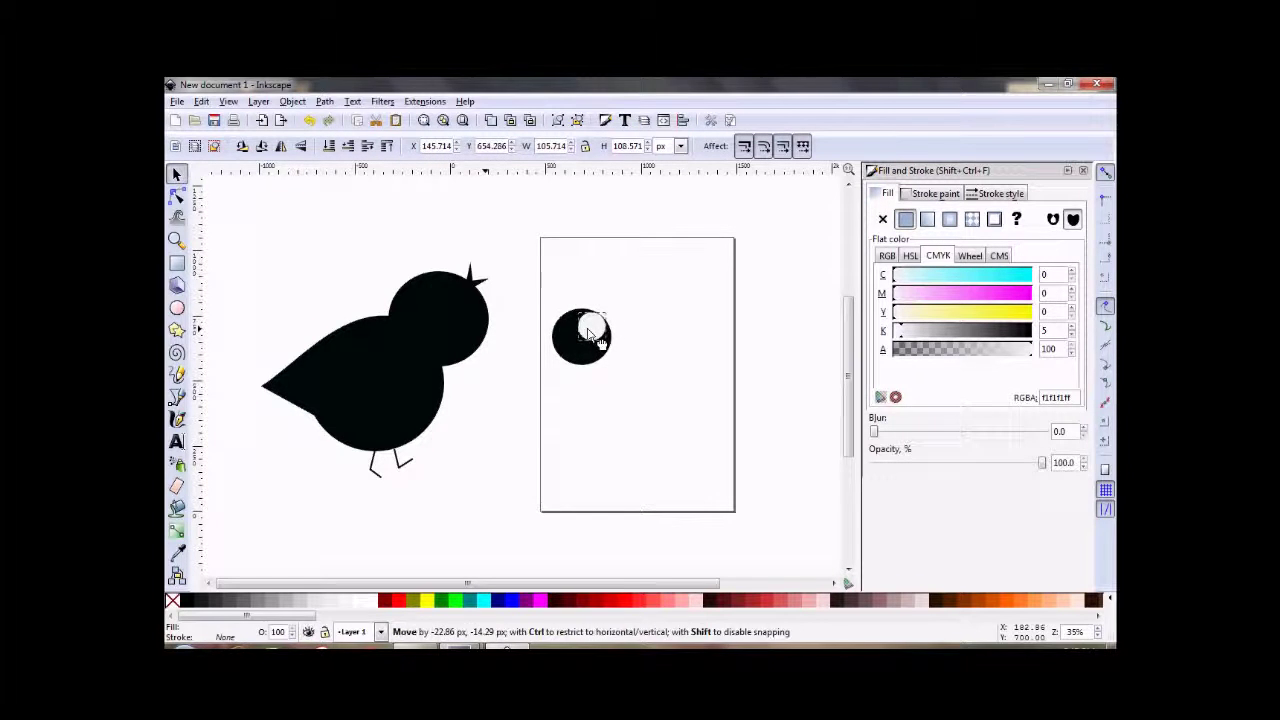
pyautogui.moveTo(540, 285); pyautogui.dragTo(622, 392)
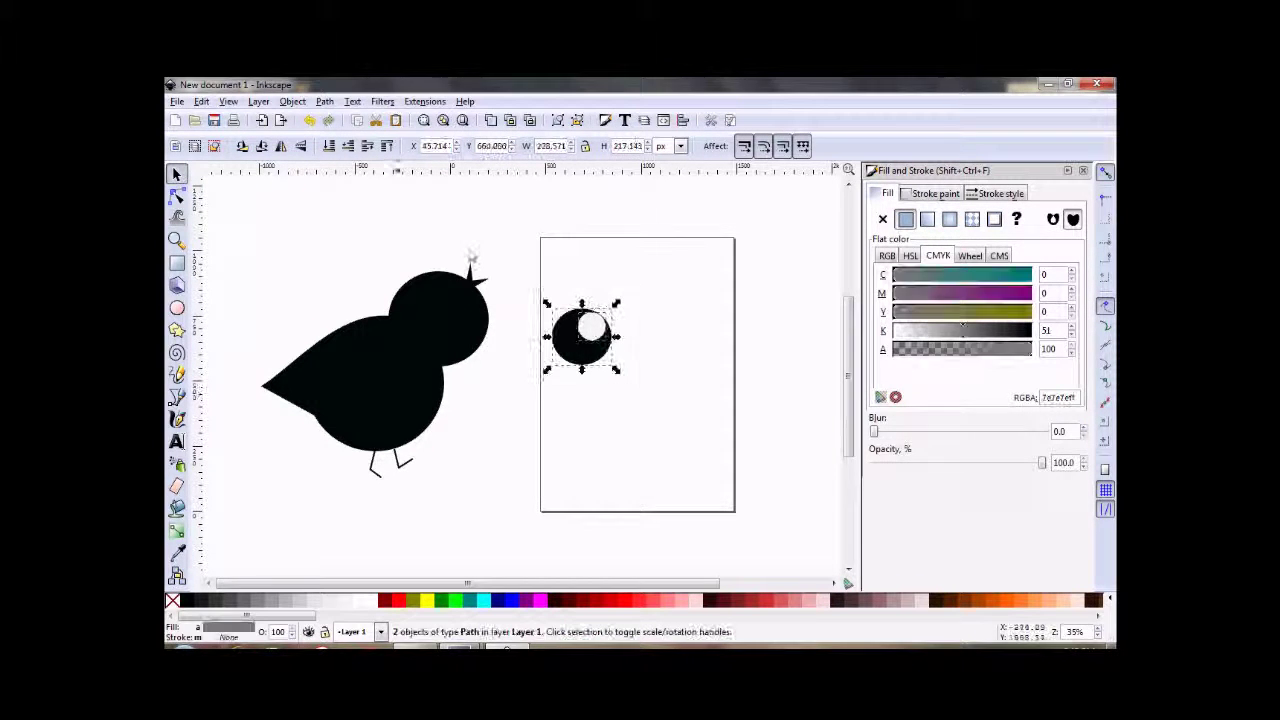
pyautogui.click(324, 101)
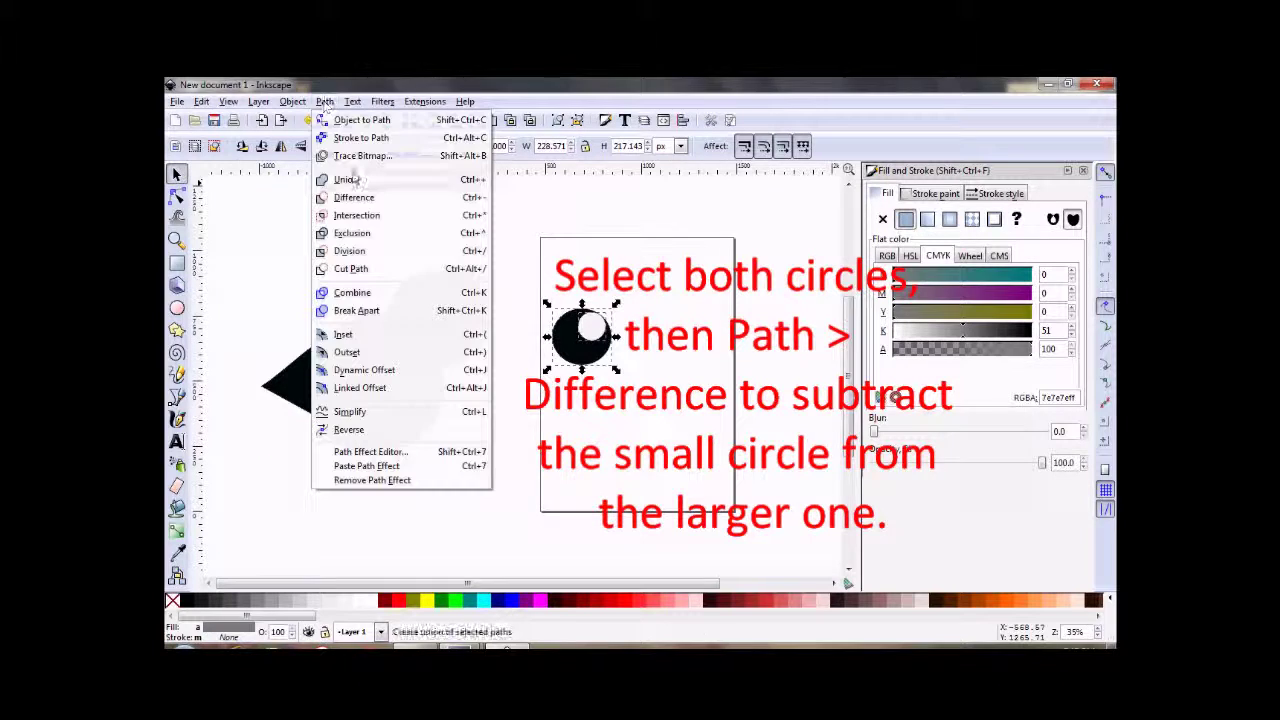
pyautogui.click(353, 197)
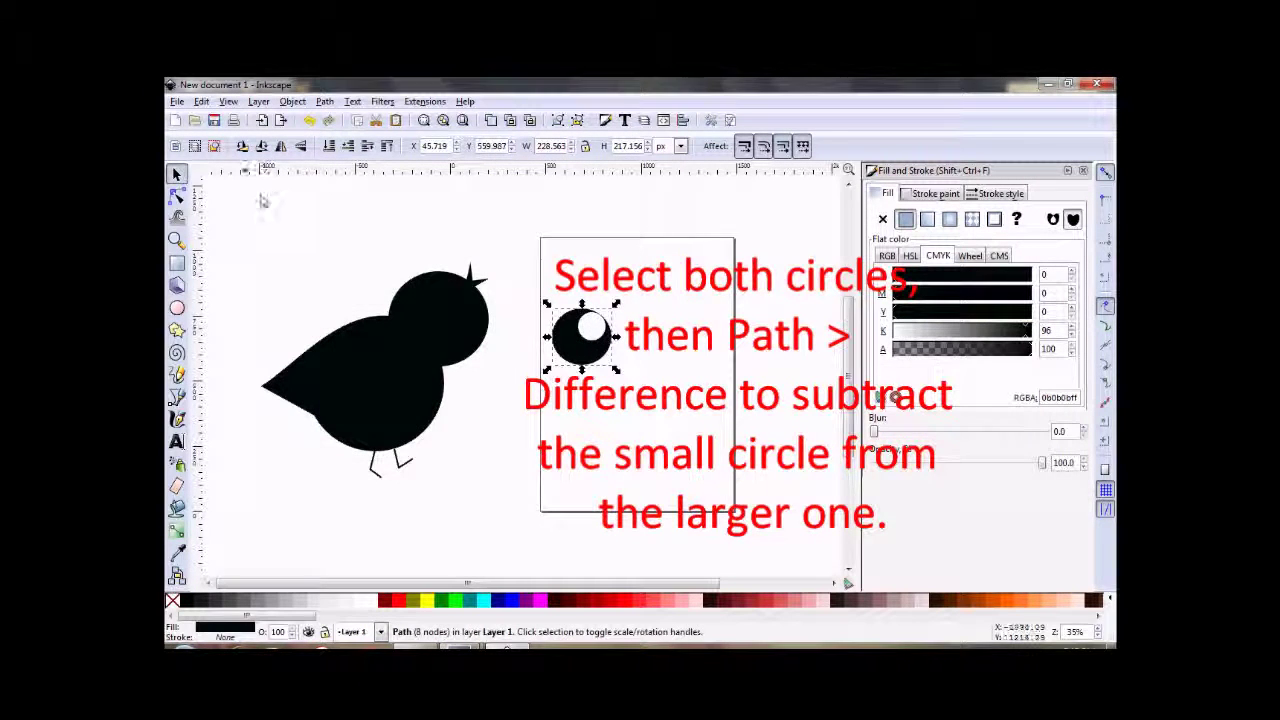
pyautogui.click(898, 333)
# - Move the eye onto the bird's head and shrink it to fit
pyautogui.moveTo(581, 350); pyautogui.dragTo(445, 329)
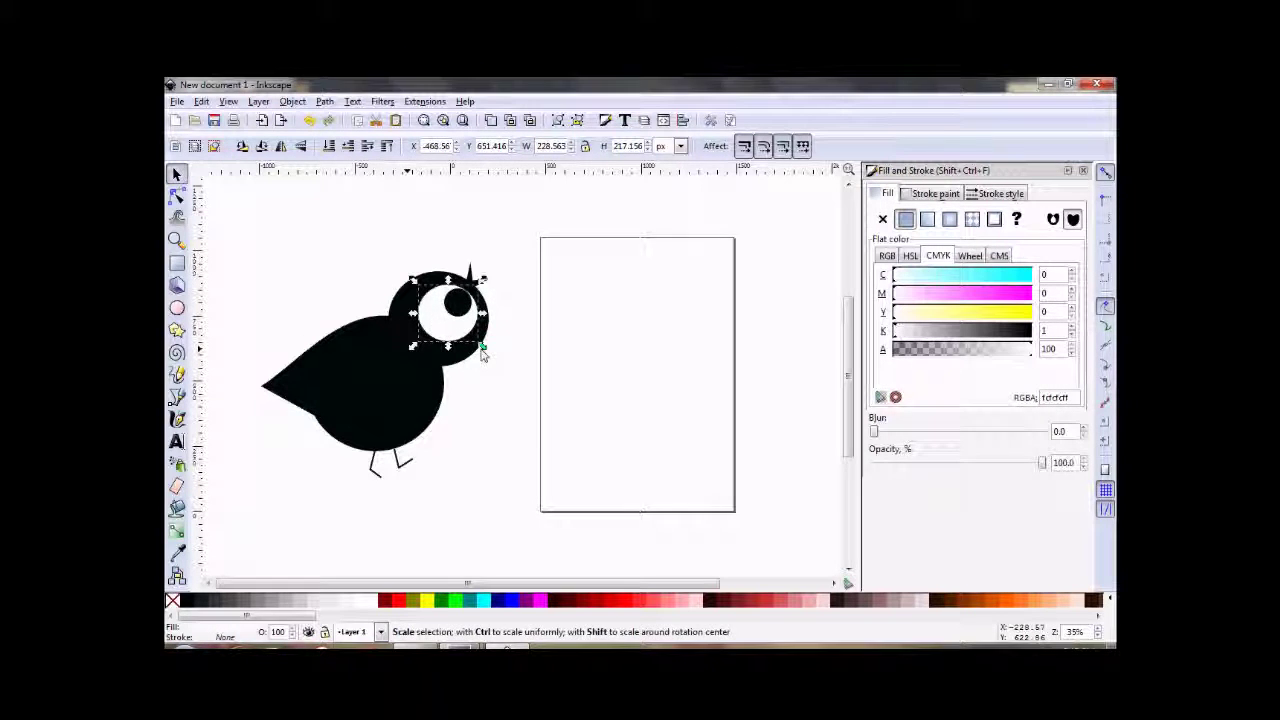
pyautogui.moveTo(481, 352); pyautogui.dragTo(458, 333)
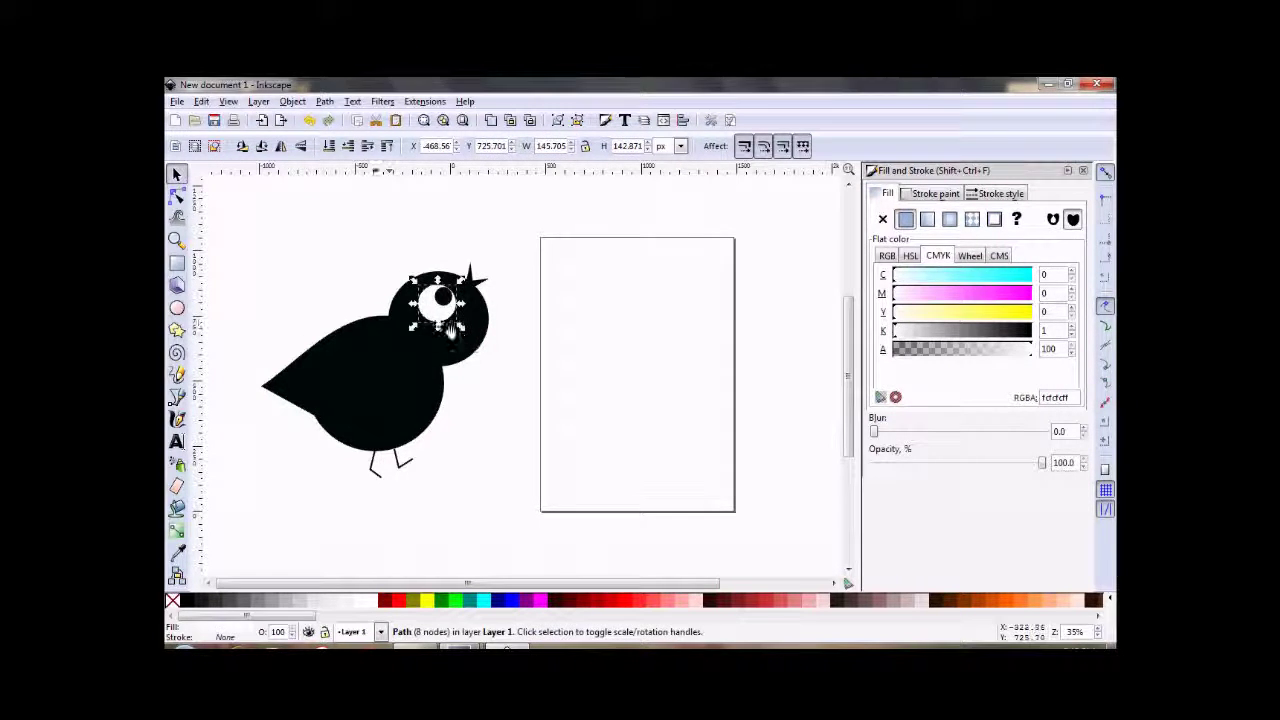
pyautogui.moveTo(433, 314)
pyautogui.mouseDown()
pyautogui.moveTo(423, 322)
pyautogui.moveTo(437, 313)
pyautogui.mouseUp()
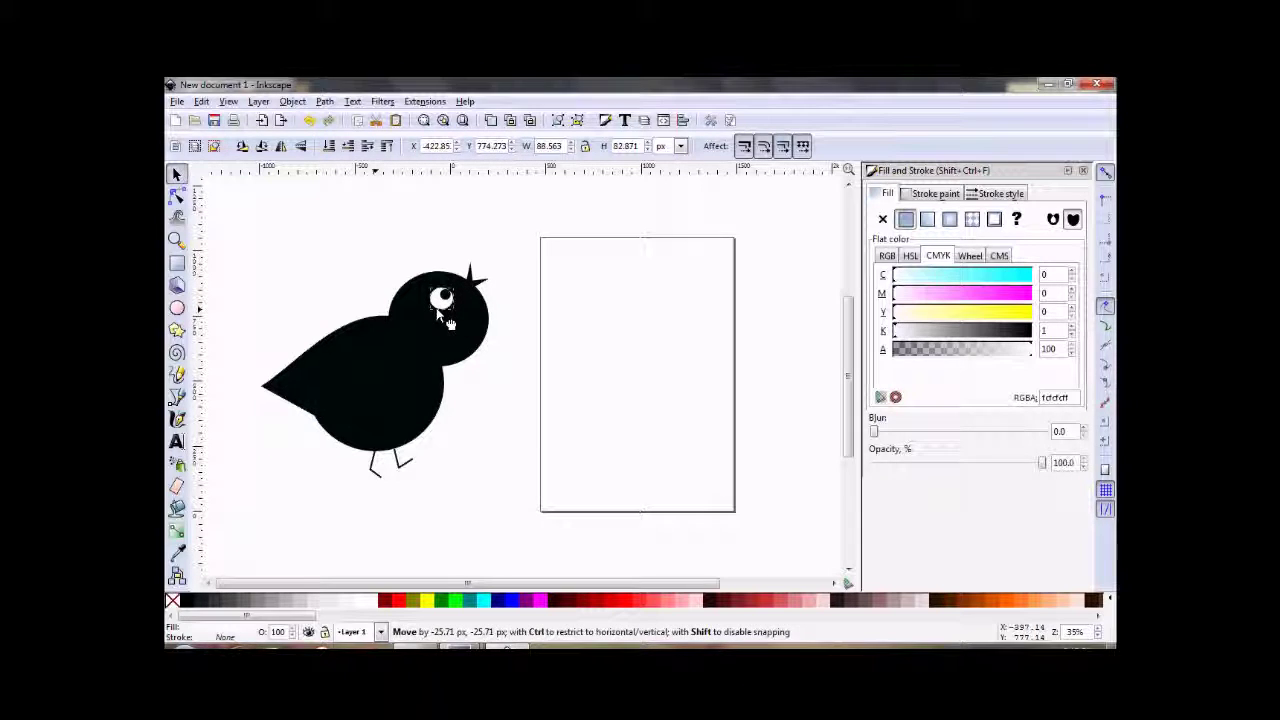
pyautogui.click(269, 222)
# - Cut the eye out of the bird with Difference, then draw a rectangle covering the bird area
pyautogui.moveTo(253, 214); pyautogui.dragTo(569, 528)
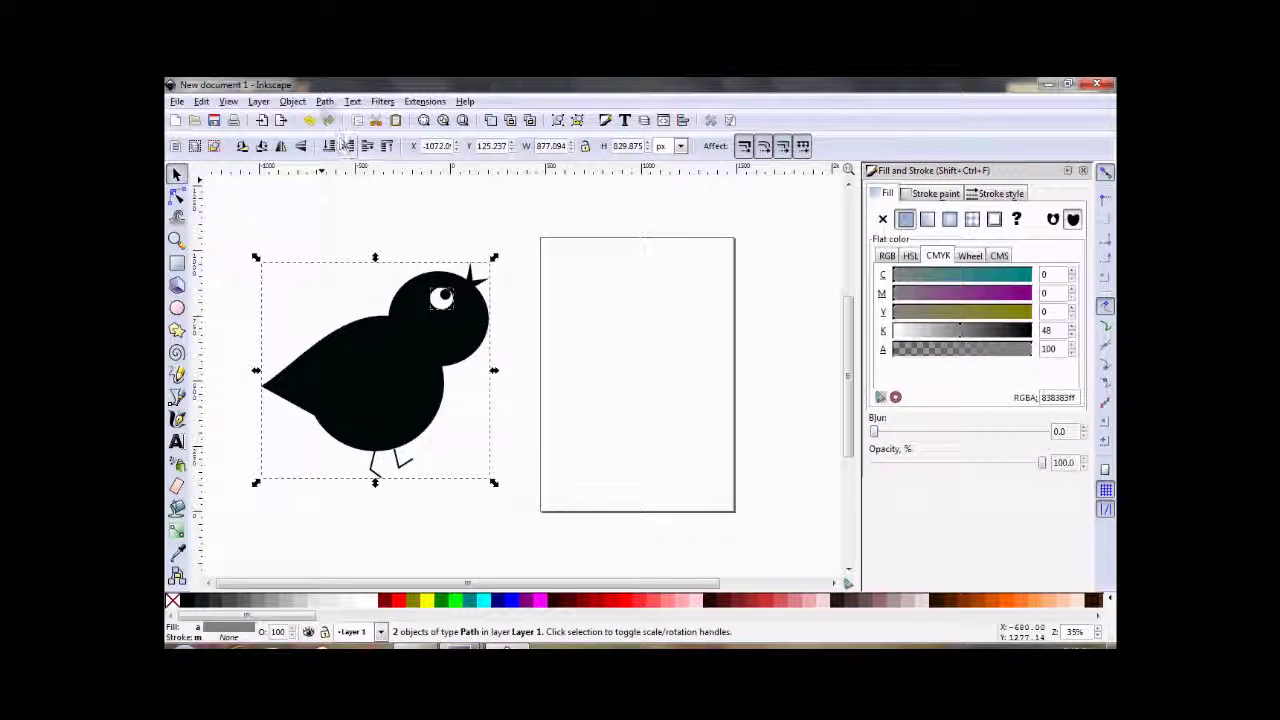
pyautogui.click(324, 102)
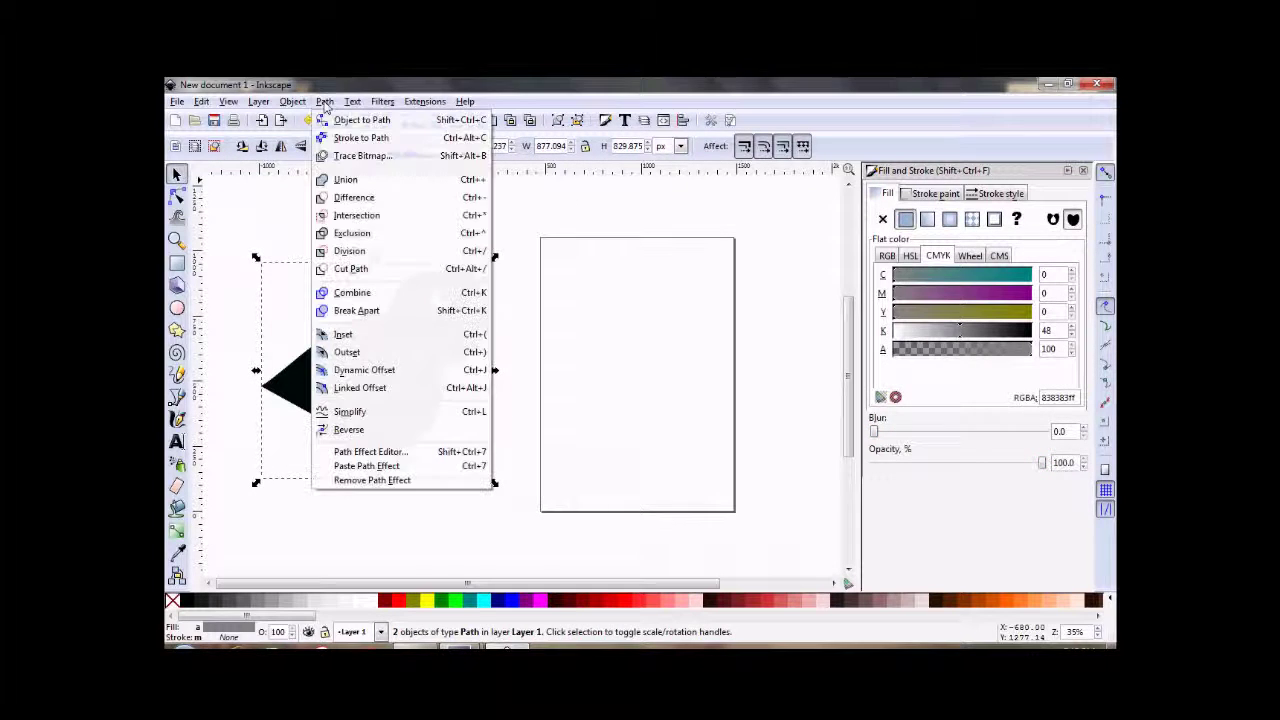
pyautogui.click(356, 199)
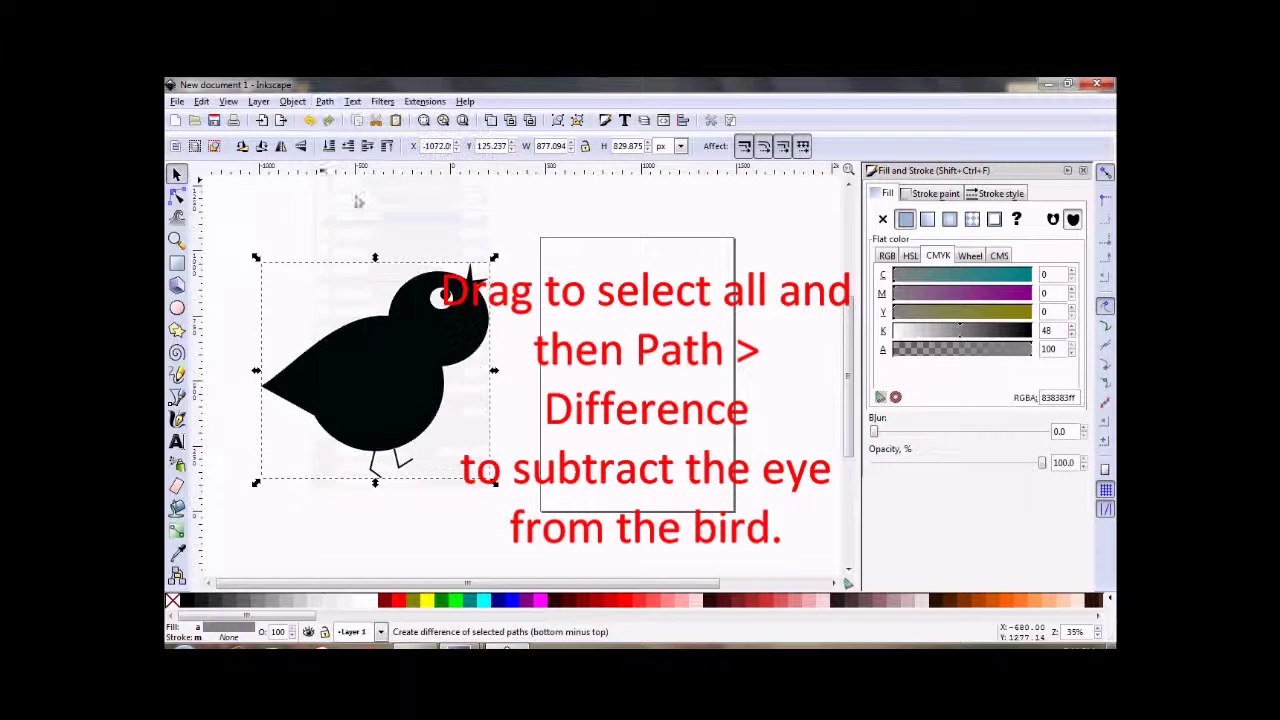
pyautogui.click(265, 232)
pyautogui.click(176, 262)
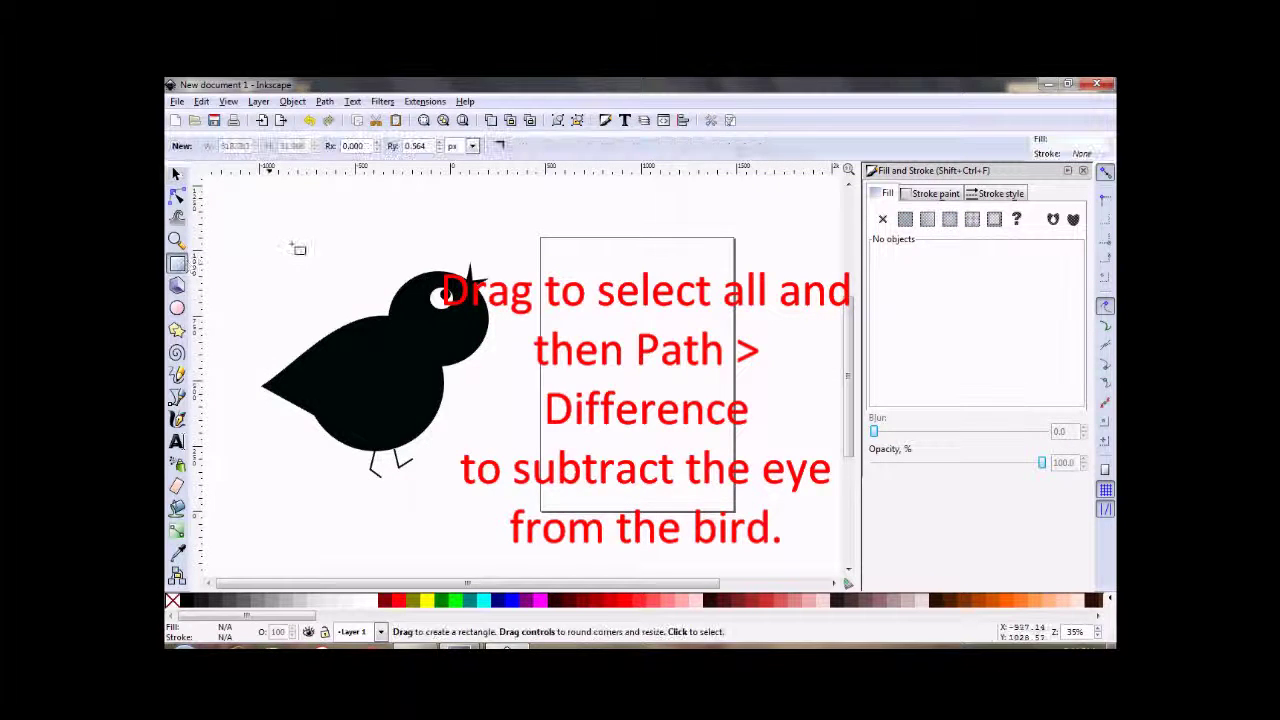
pyautogui.moveTo(257, 237); pyautogui.dragTo(548, 487)
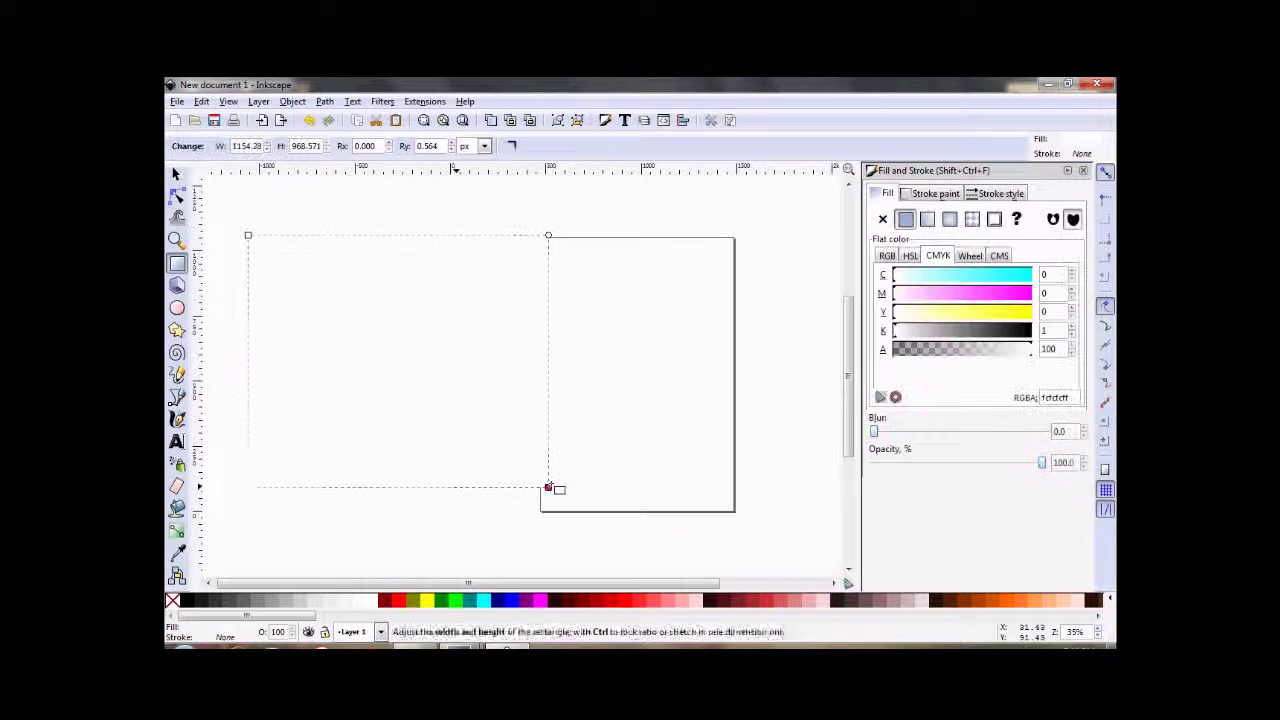
# - Colour the rectangle khaki (CMYK Y 29, K 31) and send it behind the bird
pyautogui.click(933, 312)
pyautogui.click(936, 331)
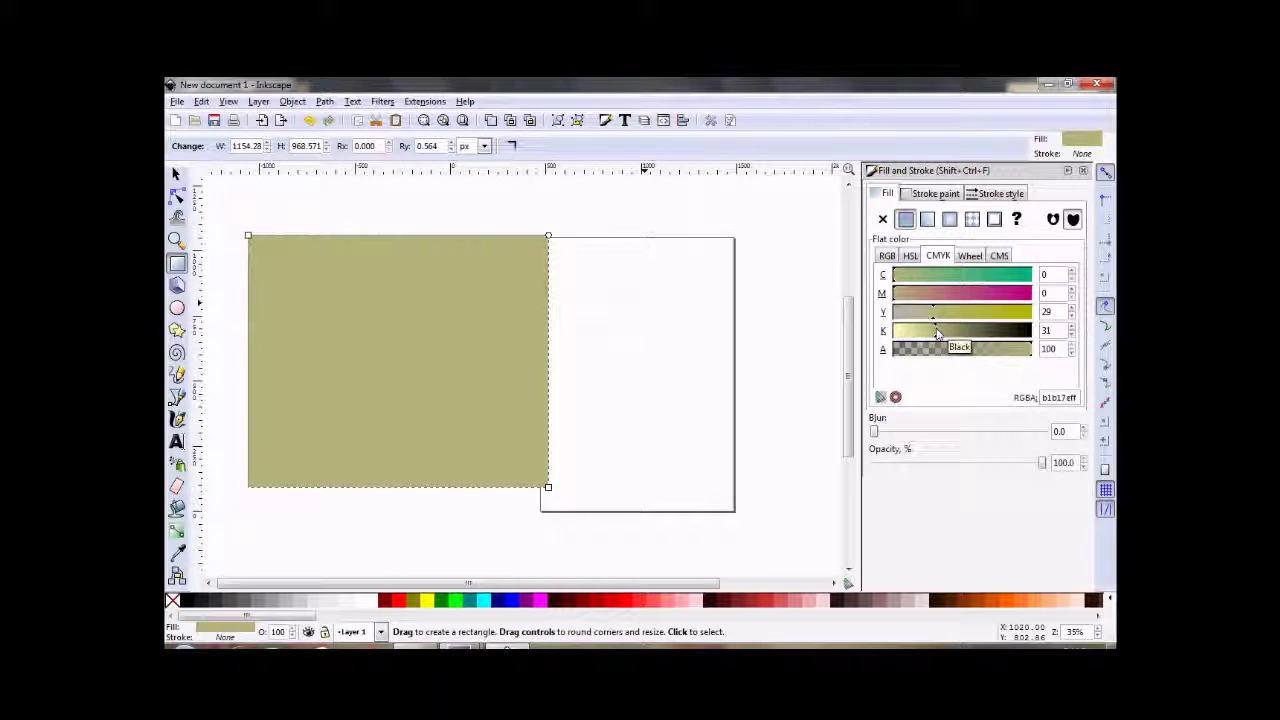
pyautogui.click(176, 175)
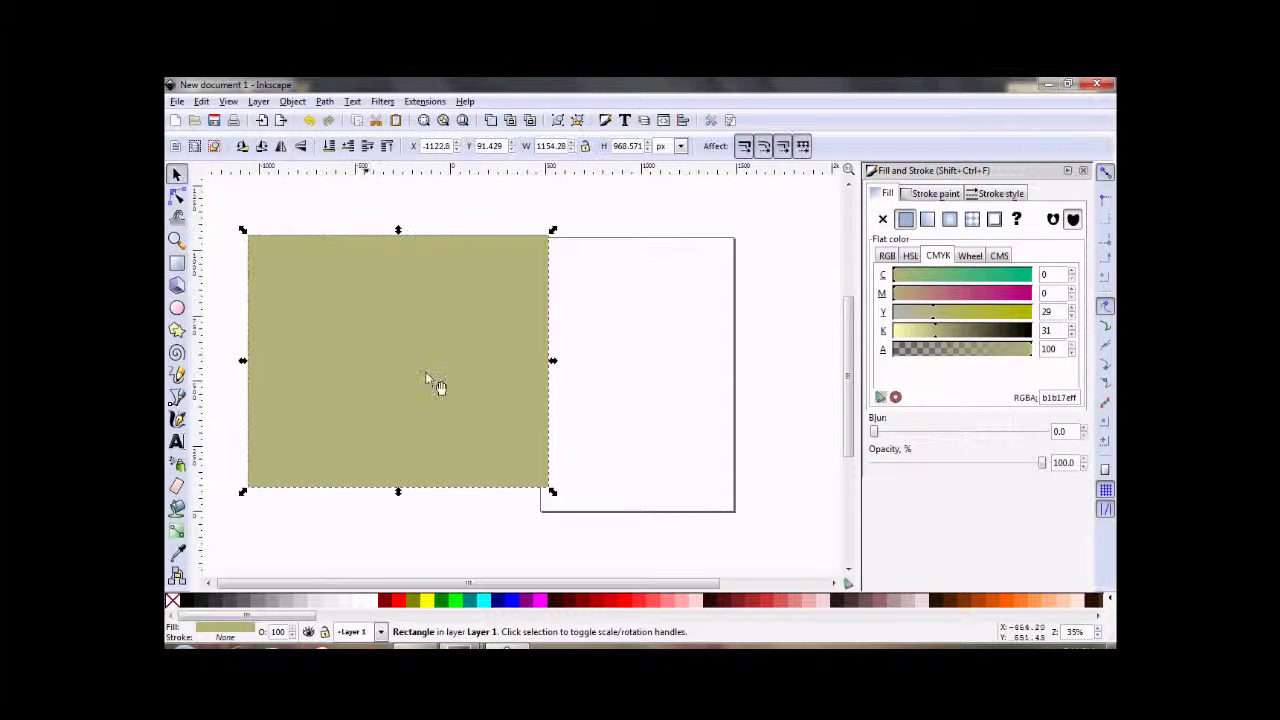
pyautogui.press('End')
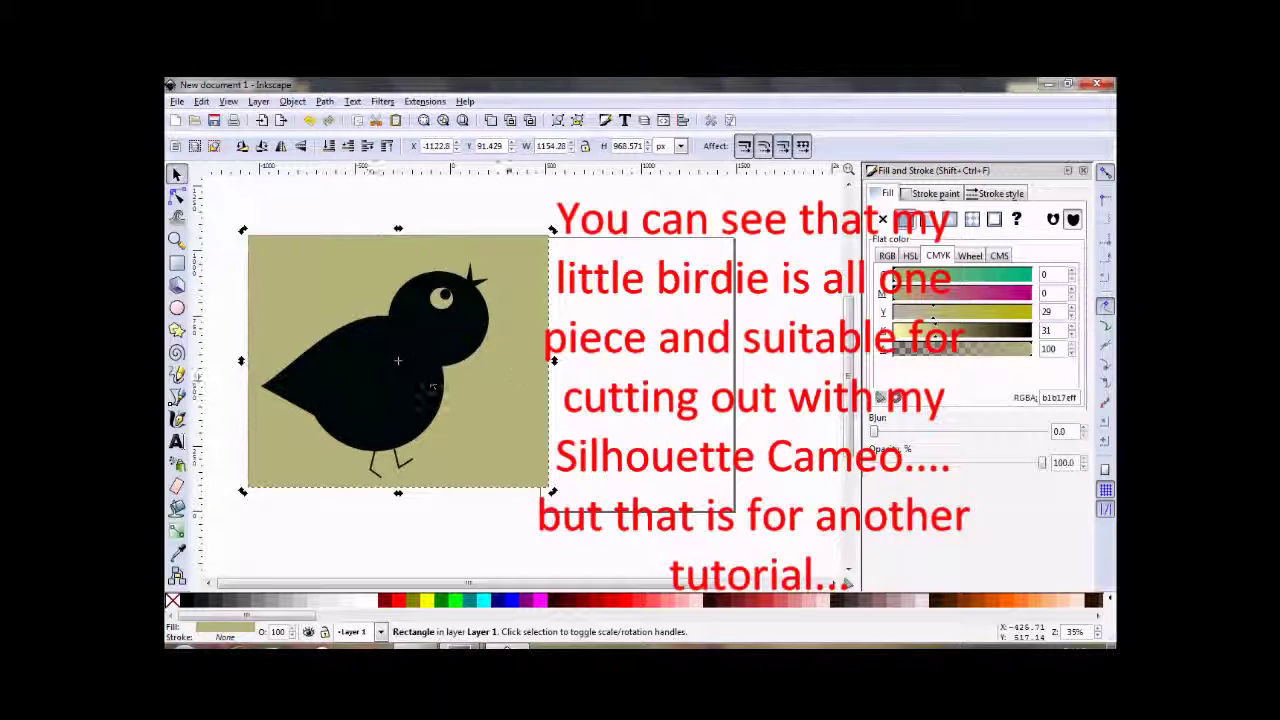
# - Nudge the bird slightly up and right on the khaki background
pyautogui.press('Escape')
pyautogui.moveTo(395, 392); pyautogui.dragTo(409, 384)
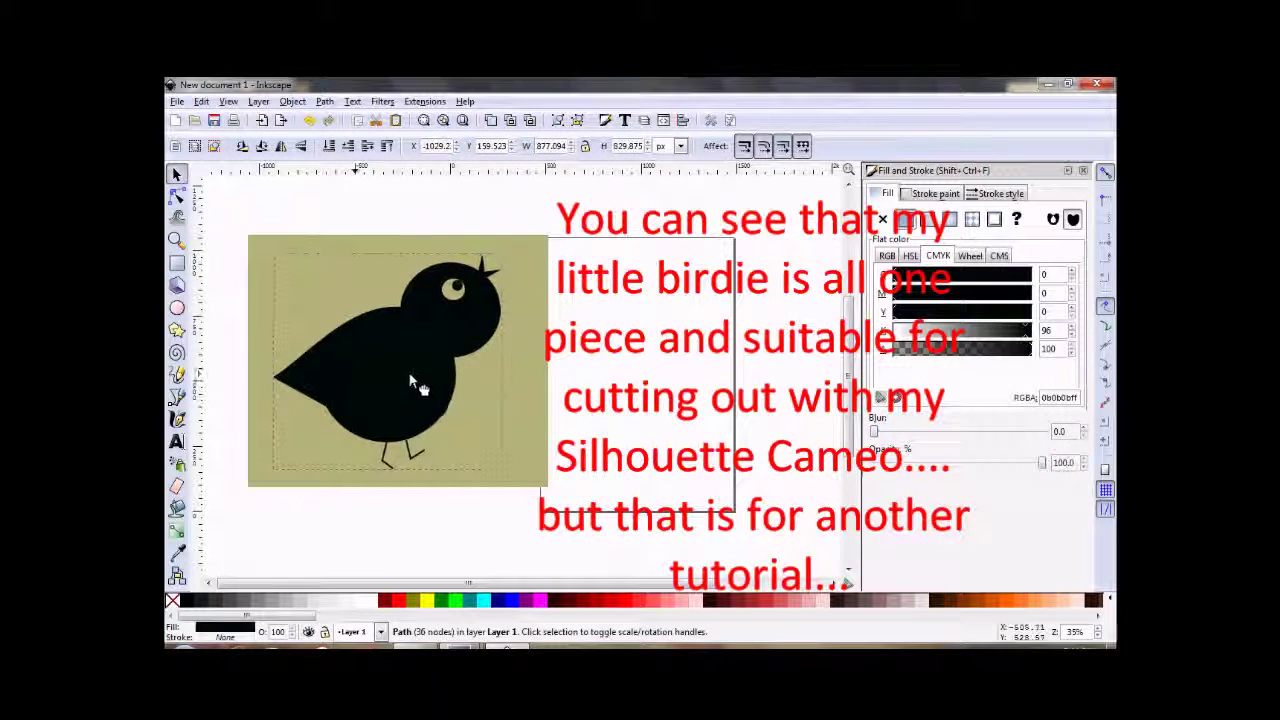
pyautogui.press('Escape')
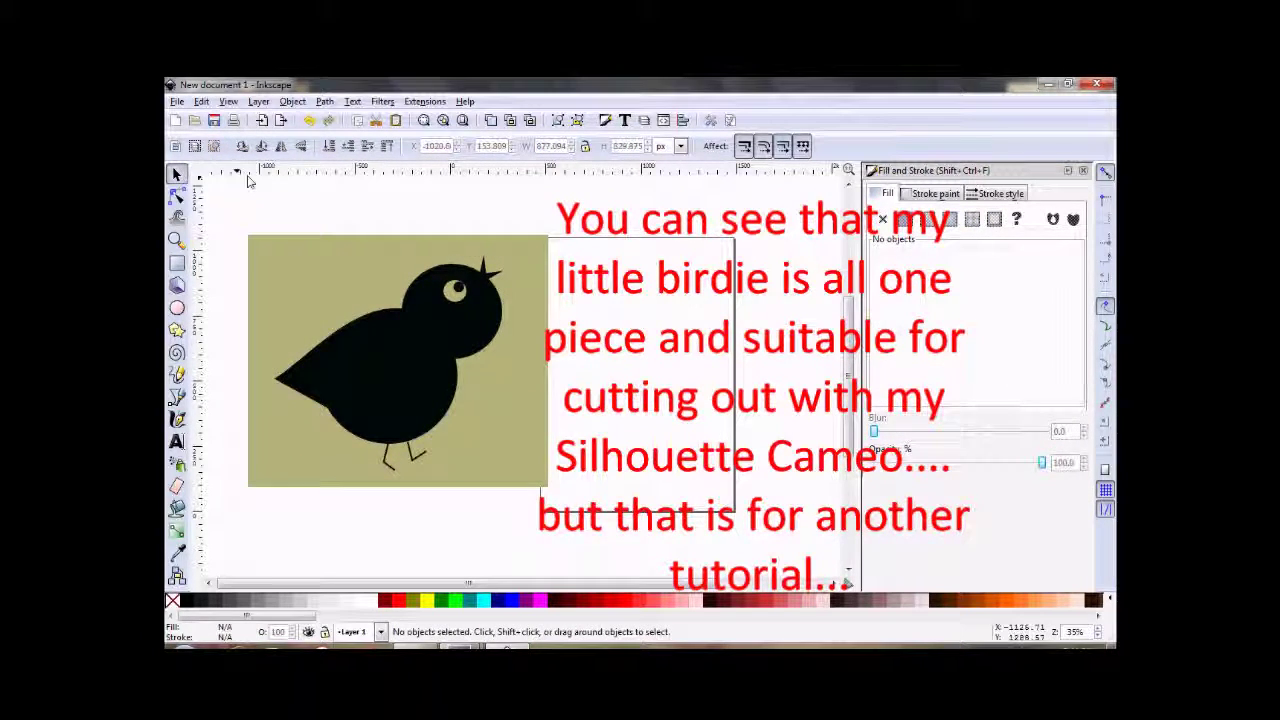